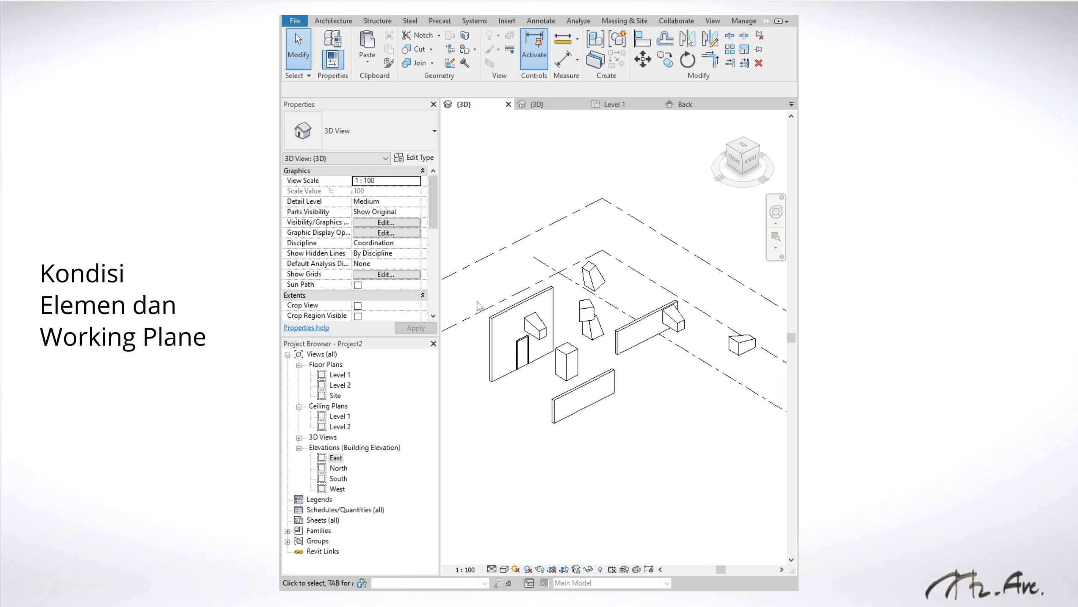
Select Level 1 and Level 2 in the 3D view to inspect the extents of their planes
scroll(646, 410, "down", 3)
middle_click_drag(580, 419, 578, 368)
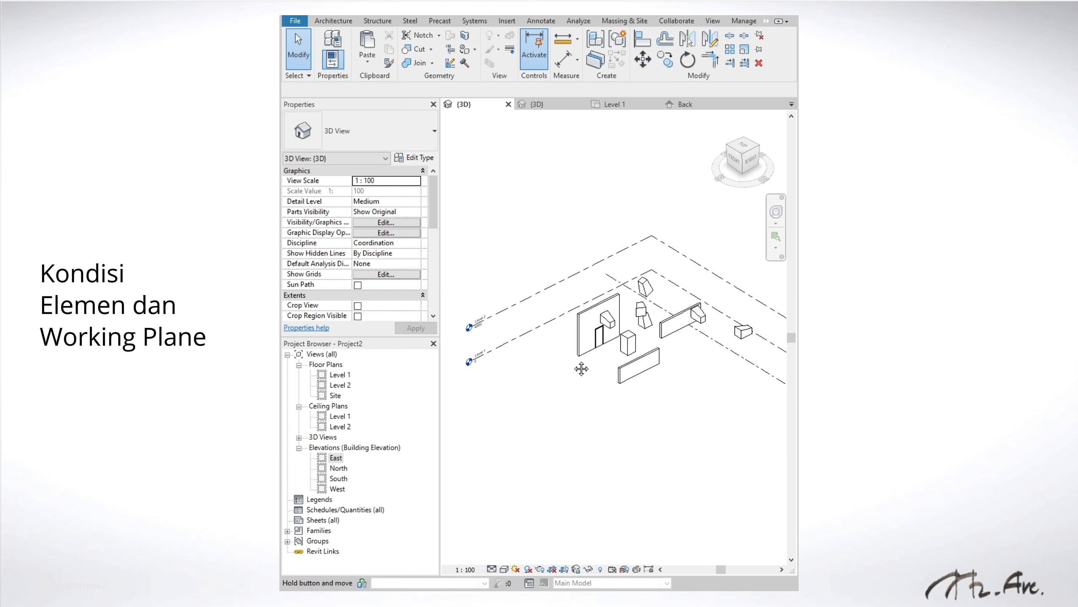
left_click(516, 340)
scroll(468, 376, "up", 3)
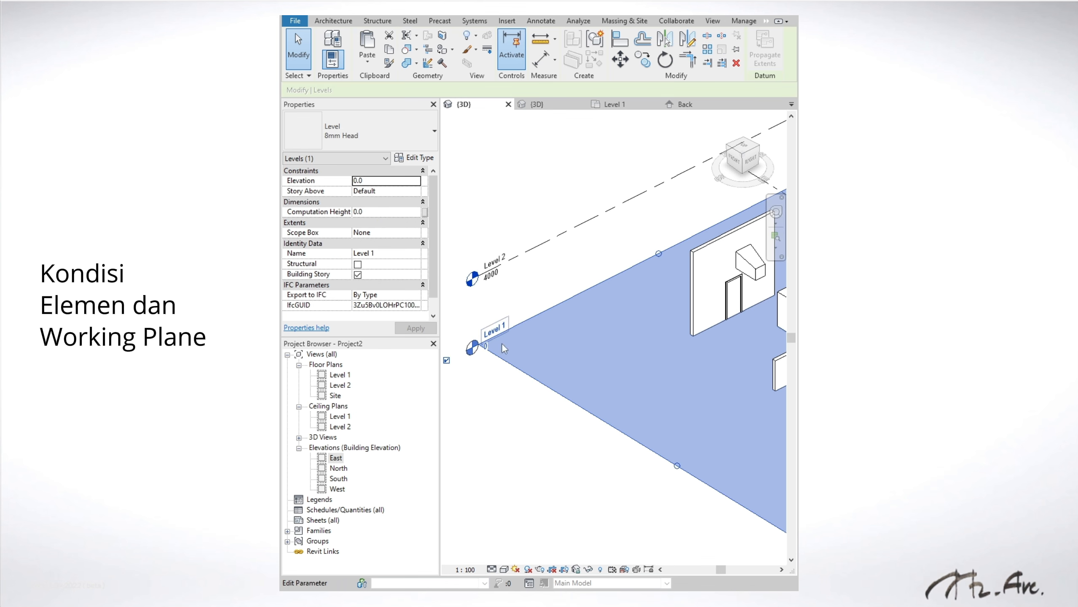
left_click(543, 250)
scroll(606, 410, "down", 3)
middle_click_drag(611, 417, 521, 402)
left_click(536, 402)
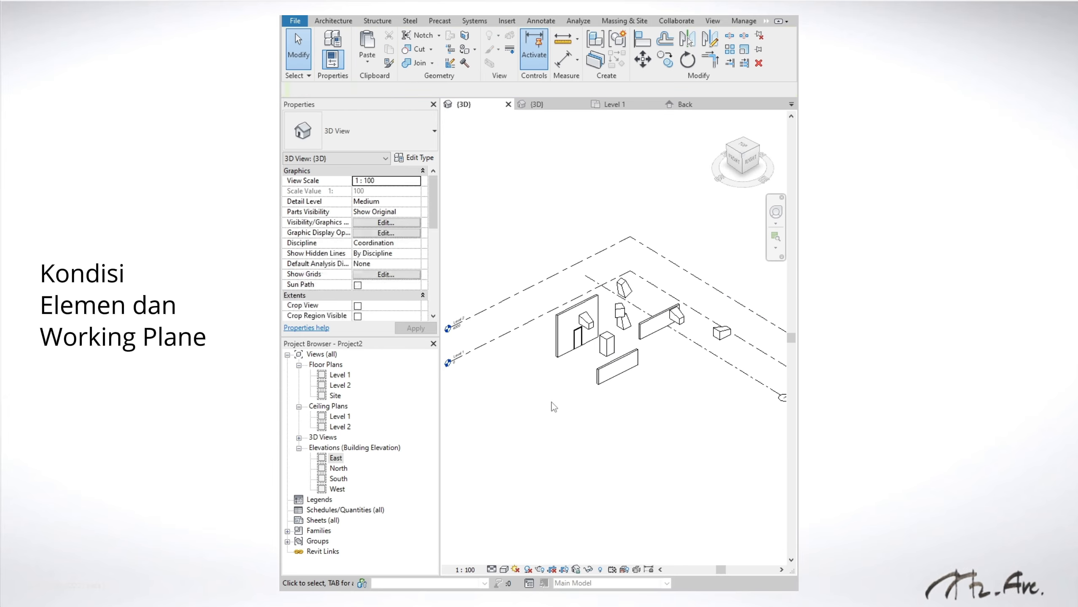
Select Grid 1 and the generic model beside it in the 3D view to check the model's host
middle_click_drag(603, 431, 559, 448)
left_click(712, 399)
scroll(711, 400, "up", 3)
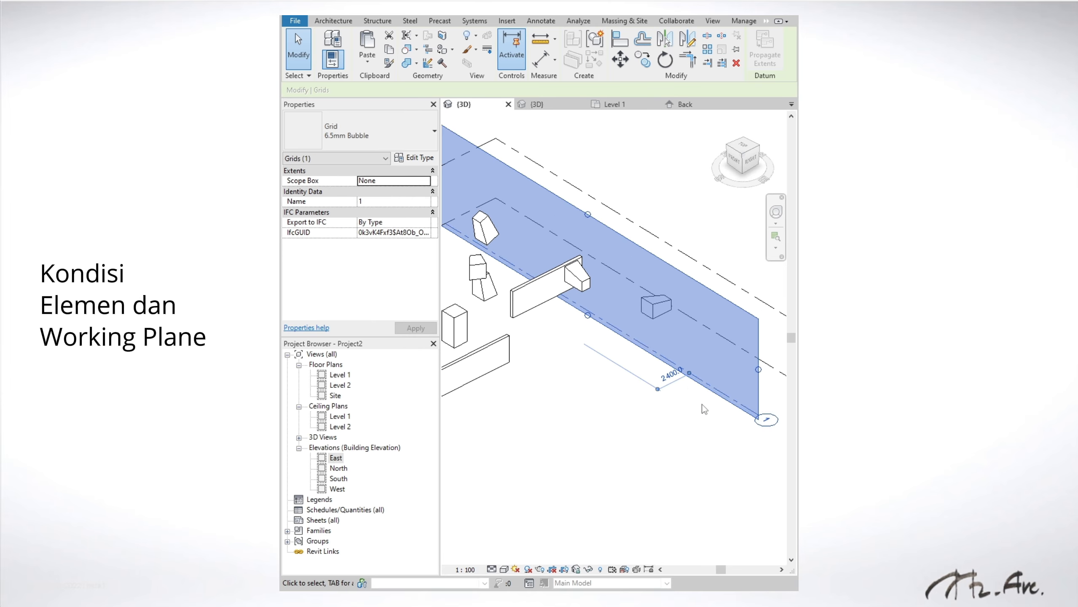
left_click(697, 429)
left_click(660, 300)
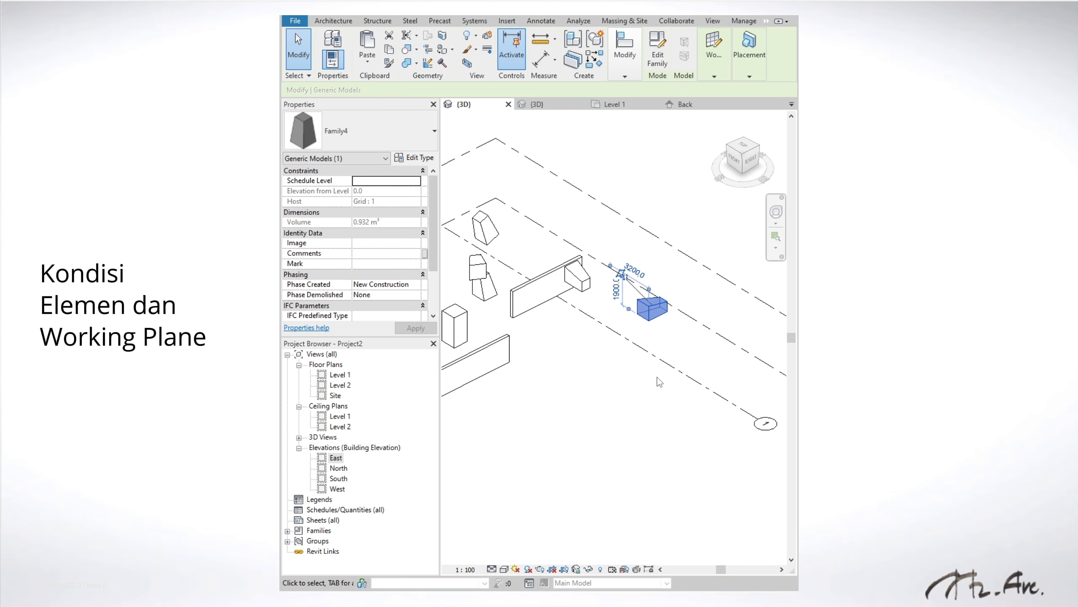
Raise the Level 2 plane in the 3D view to an elevation of about 4400 mm
scroll(608, 394, "down", 2)
middle_click_drag(552, 394, 657, 339)
left_click(505, 279)
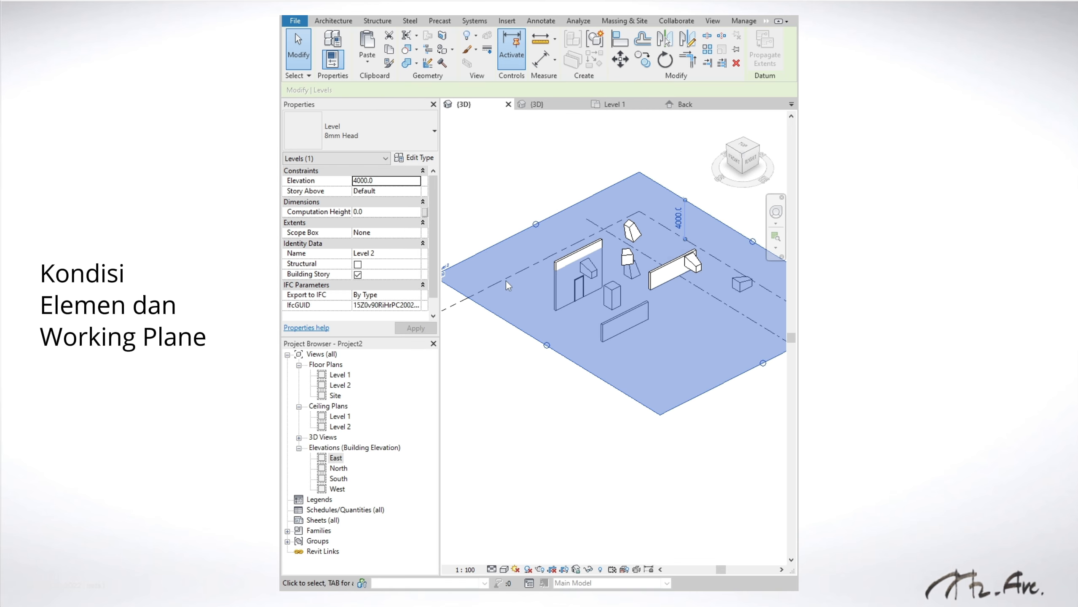
middle_click_drag(505, 281, 595, 272, "shift")
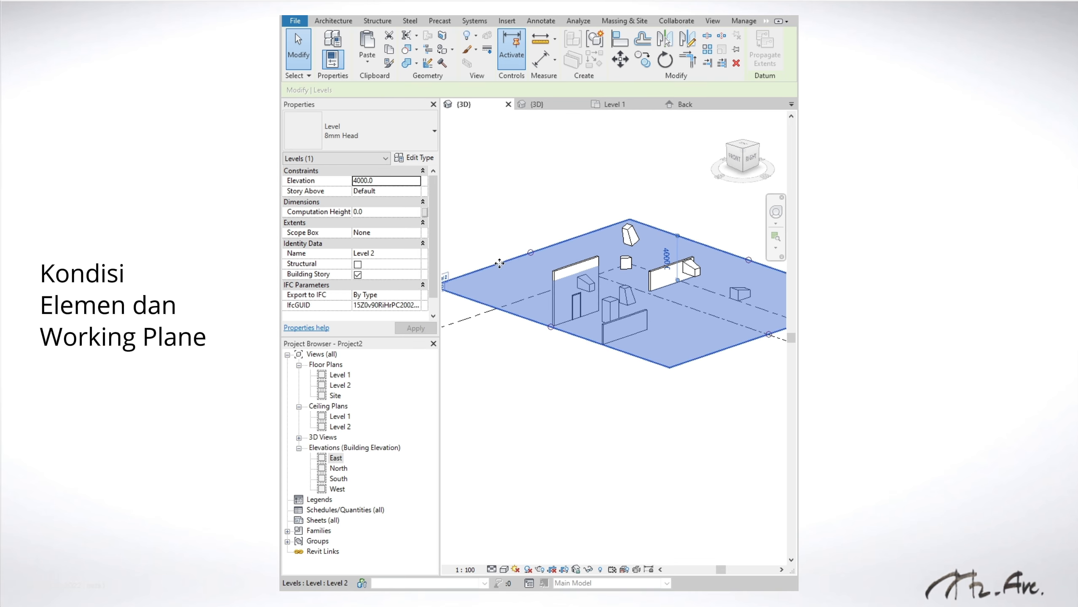
mouse_move(496, 257)
left_mouse_down()
mouse_move(509, 290)
mouse_move(496, 252)
left_mouse_up()
left_click(553, 368)
Try to raise the Level 1 plane in the 3D view to about 1100 mm, carrying its elements along
middle_click_drag(607, 366, 565, 346, "shift")
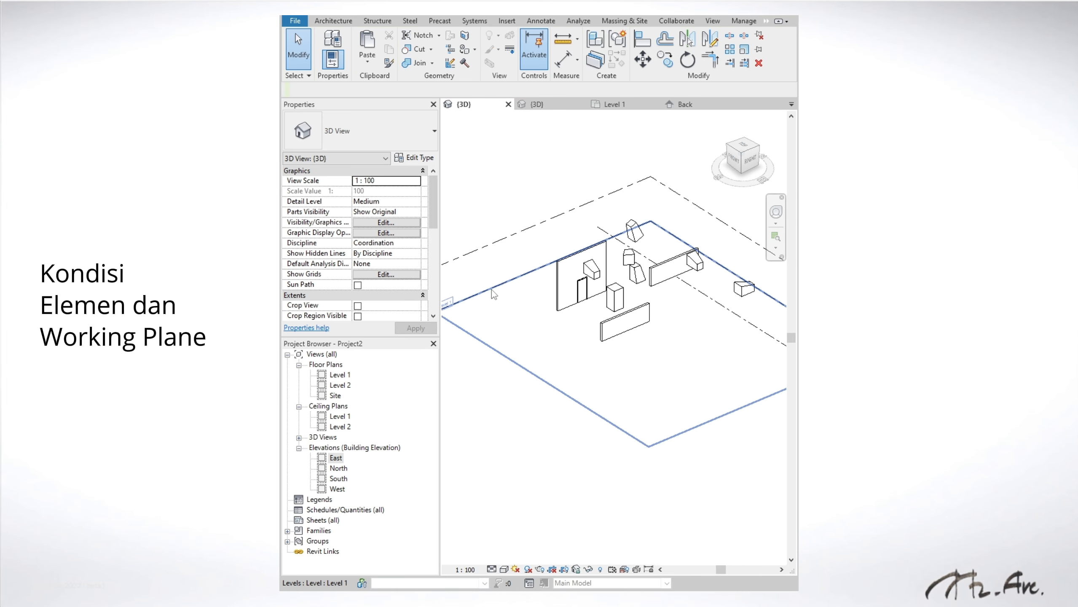
left_click(538, 309)
scroll(538, 308, "up", 3)
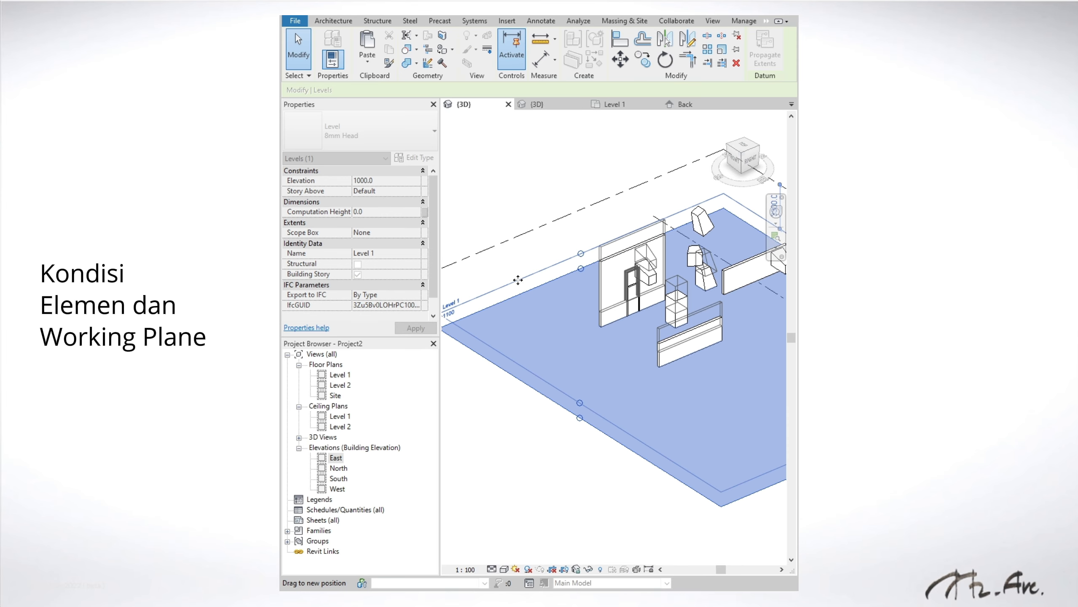
left_click(530, 366)
Select the upper generic models in the 3D view and check the host reference plane in their properties
middle_click_drag(629, 409, 624, 306, "shift")
left_click(621, 265)
left_click_drag(621, 265, 634, 234)
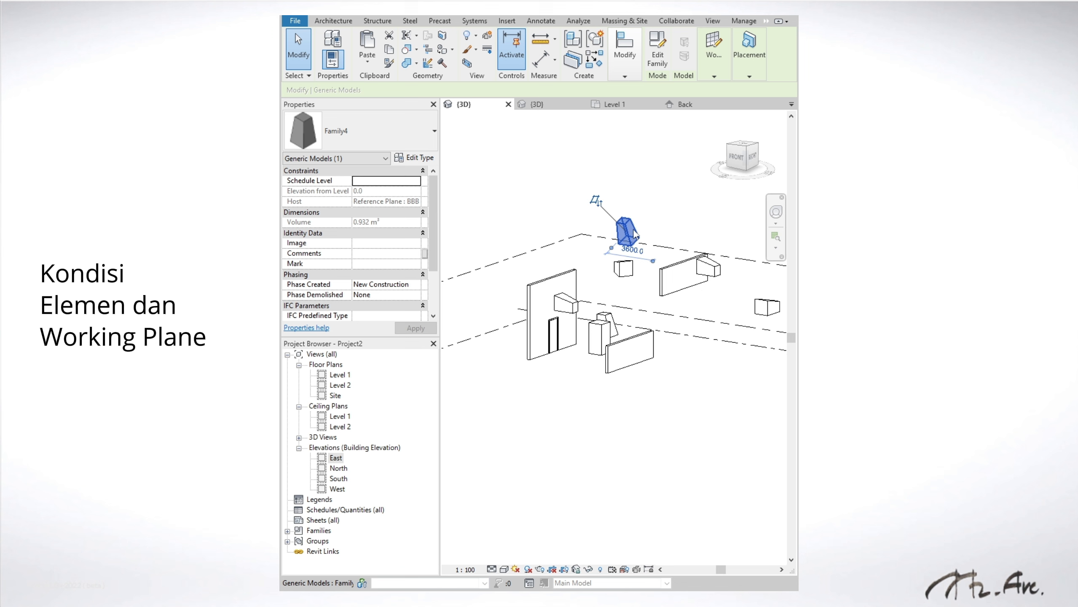
left_click(627, 402)
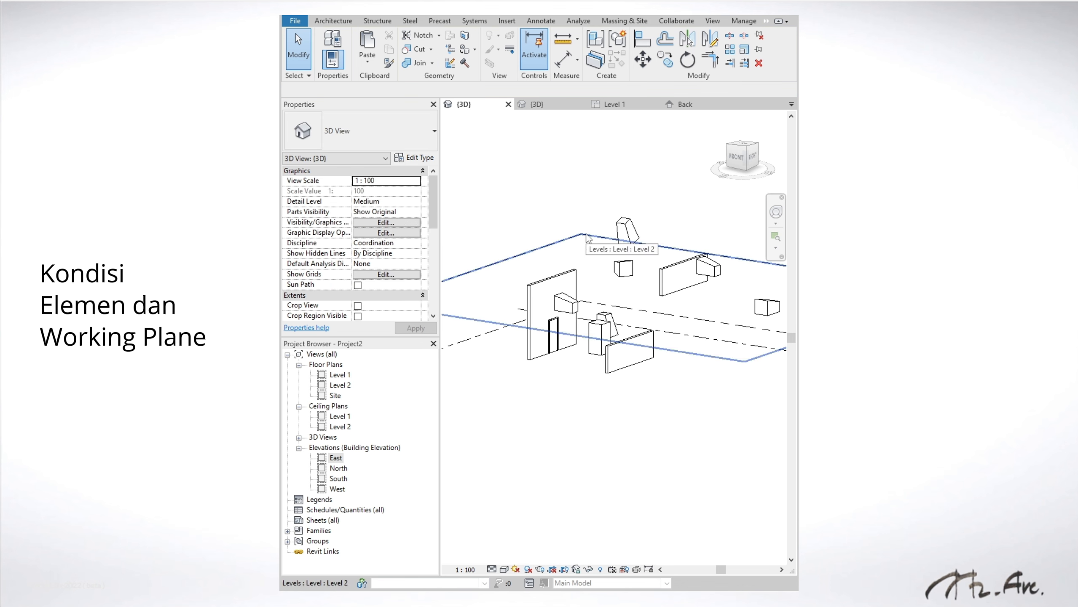
Open the Level 1 floor plan, inspect the slanted reference plane AAA, and return to the 3D view
double_click(340, 375)
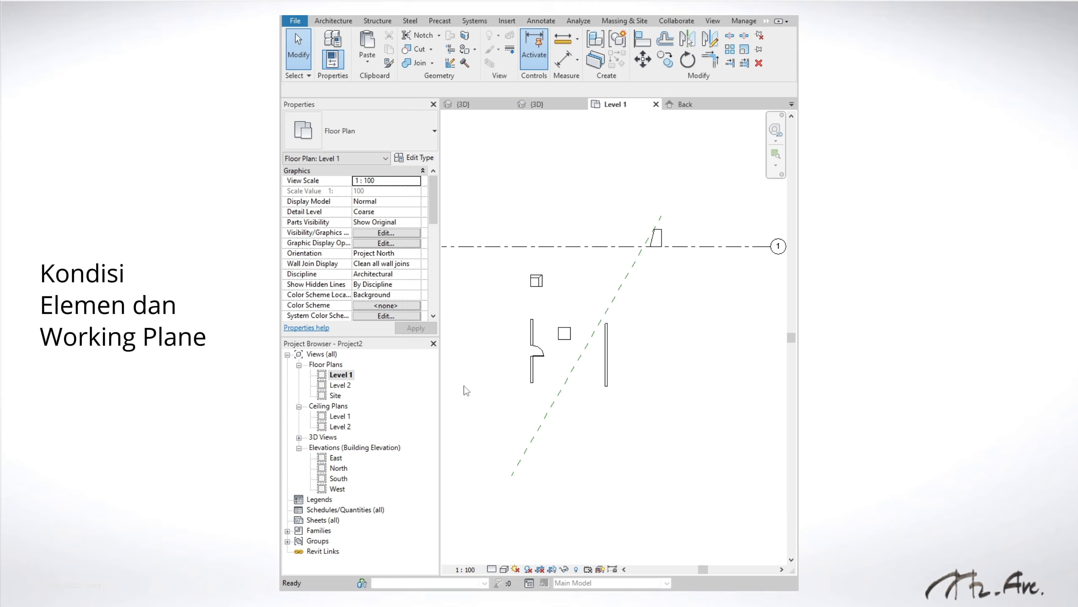
left_click(613, 304)
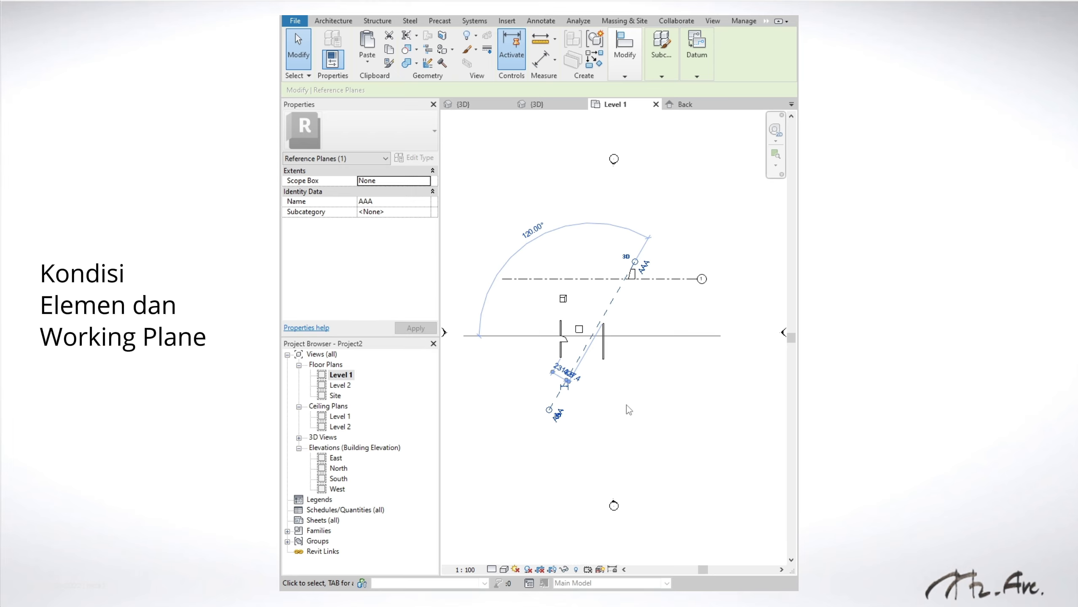
key("Escape")
key("ctrl+Tab")
middle_click_drag(643, 405, 652, 434, "shift")
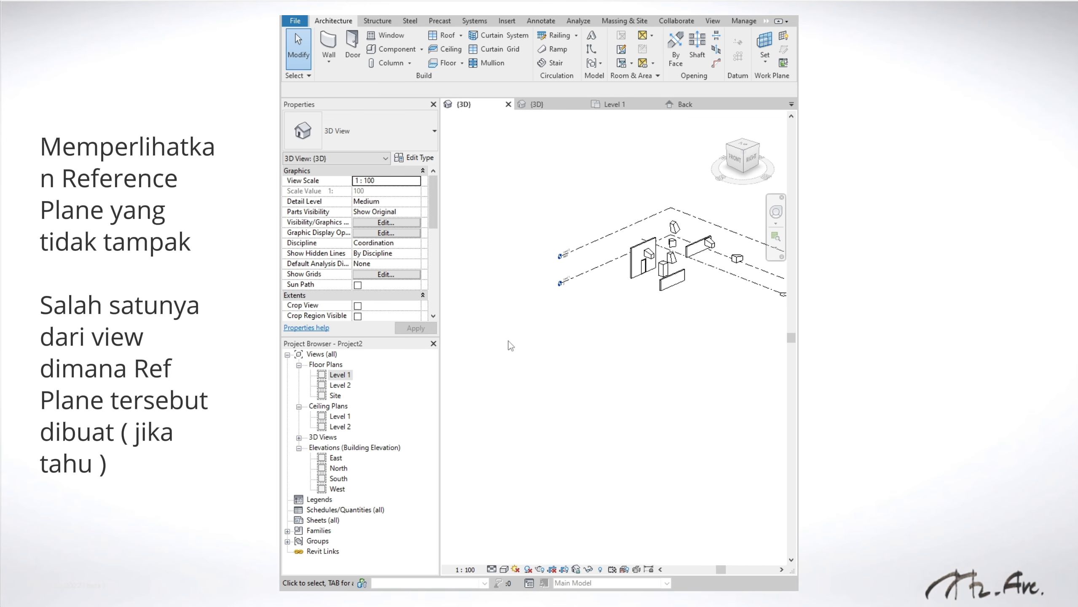
Set the work plane by name to the last reference plane offered, previewing it in the 3D view
middle_click_drag(570, 351, 595, 326, "shift")
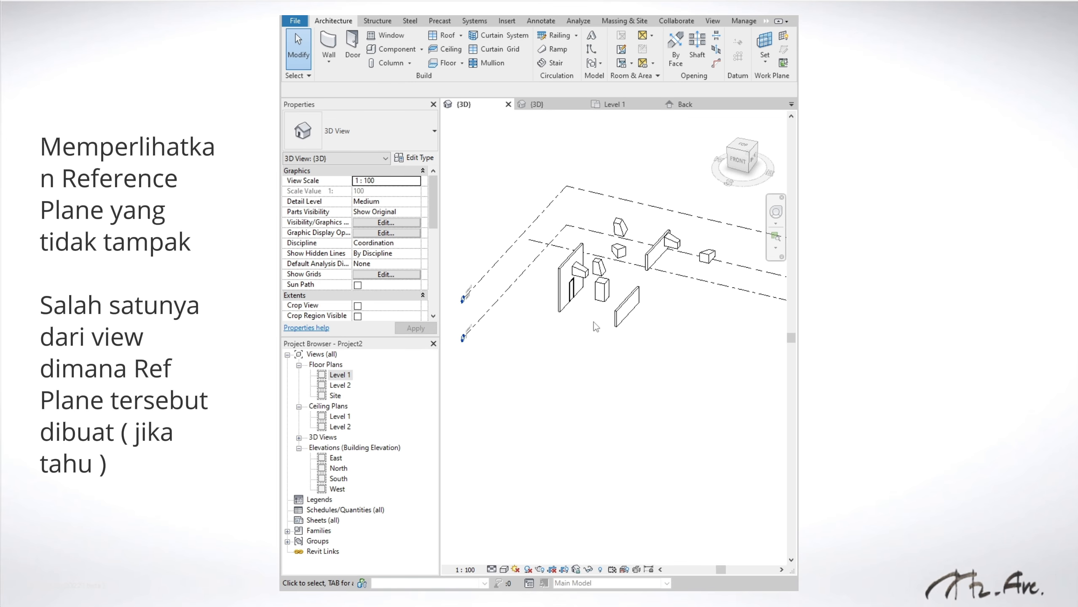
middle_click_drag(525, 315, 570, 317, "shift")
left_click(766, 63)
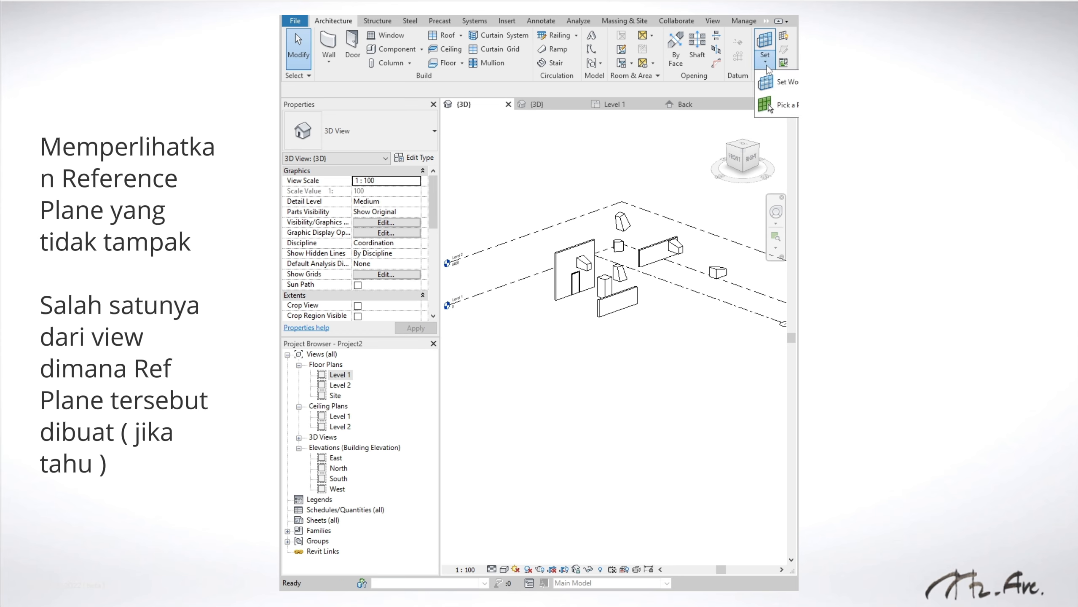
left_click(784, 85)
left_click(769, 275)
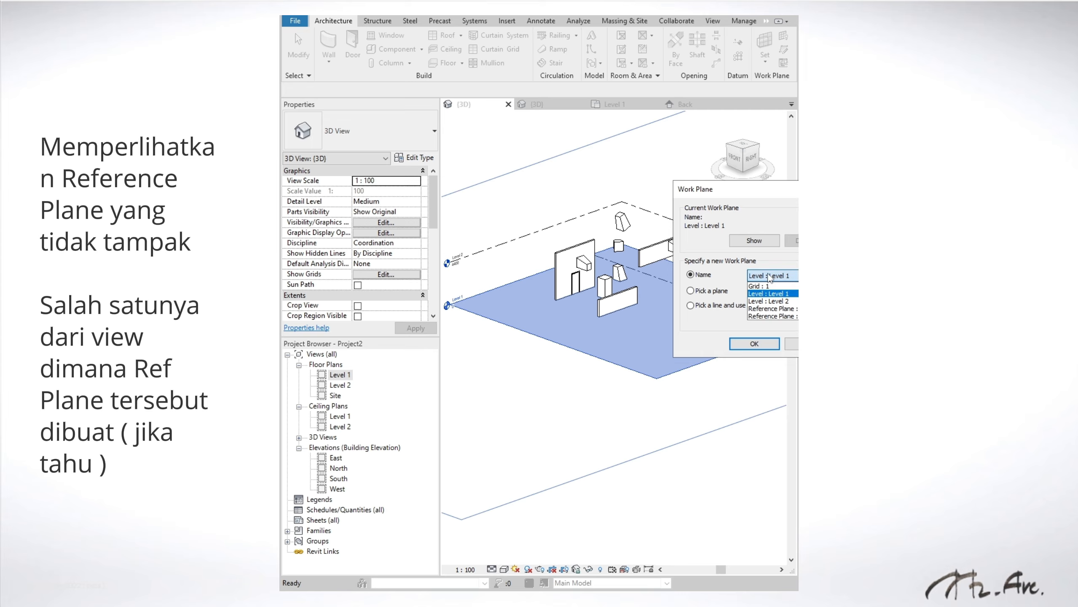
left_click(773, 316)
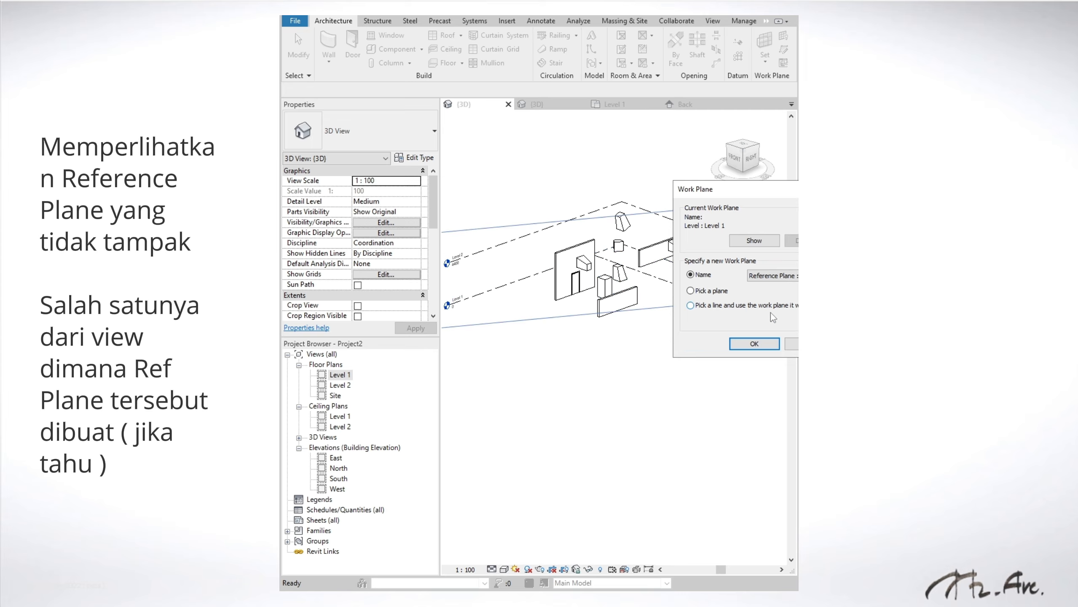
left_click(754, 241)
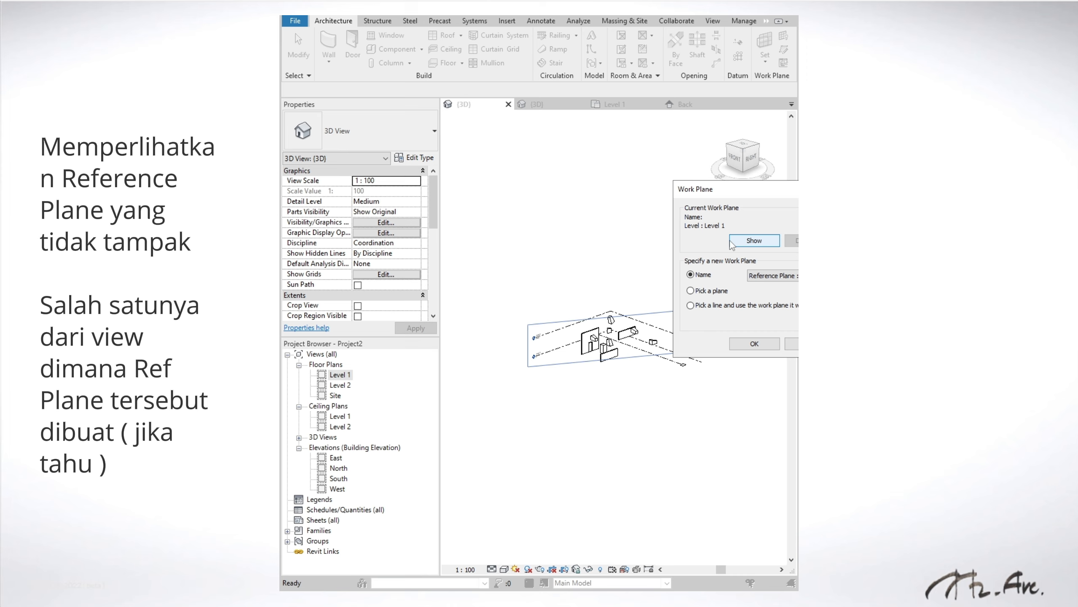
left_click(756, 344)
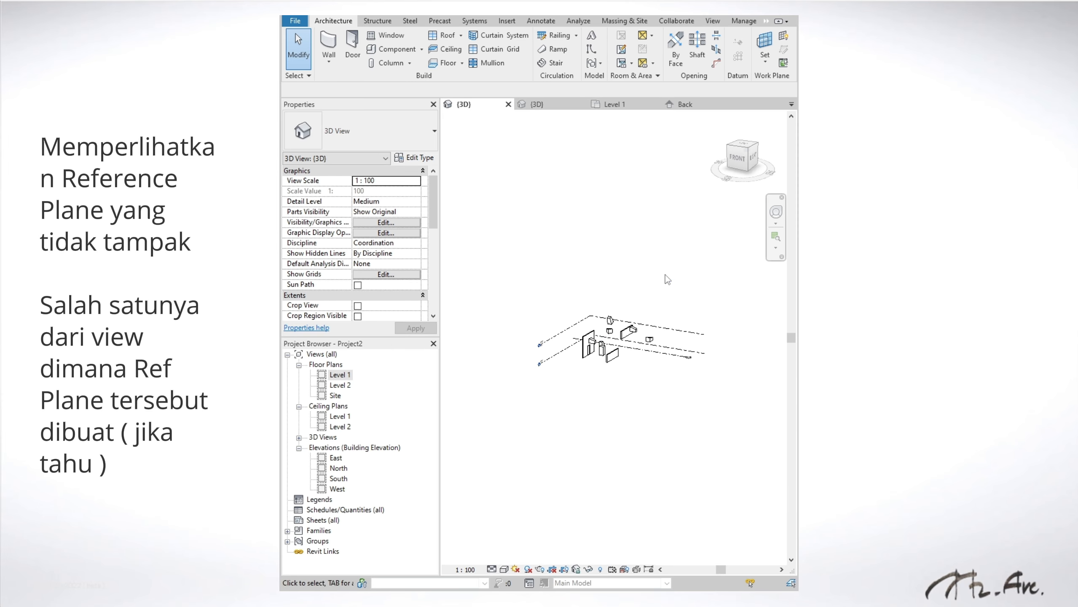
Show the active work plane in the 3D view and examine its grid from several angles
left_click(784, 38)
scroll(606, 363, "up", 5)
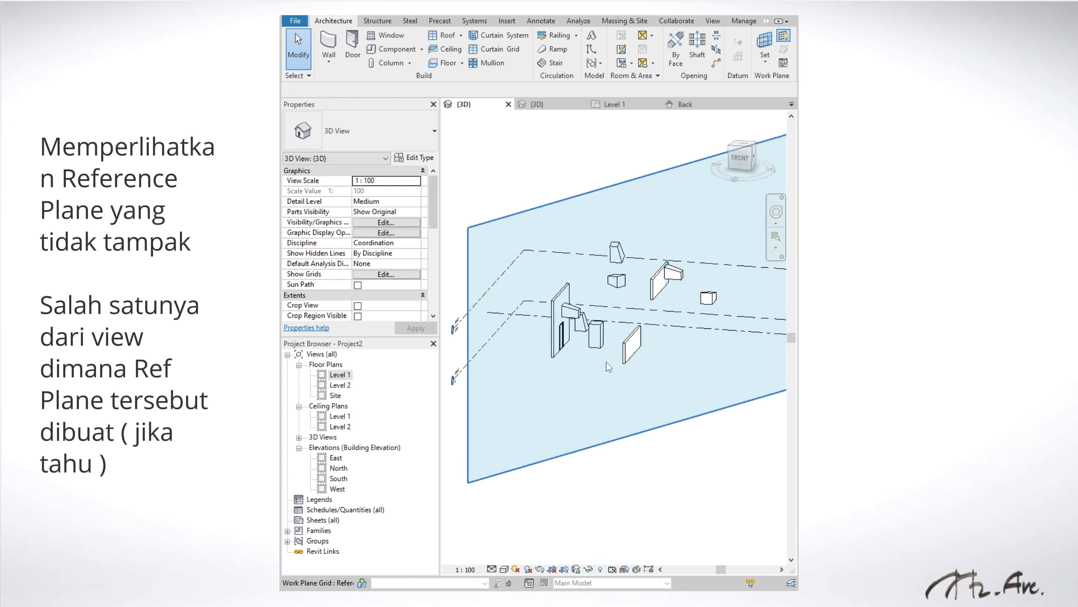
middle_click_drag(607, 363, 680, 417, "shift")
left_click(671, 419)
left_click_drag(670, 401, 641, 407)
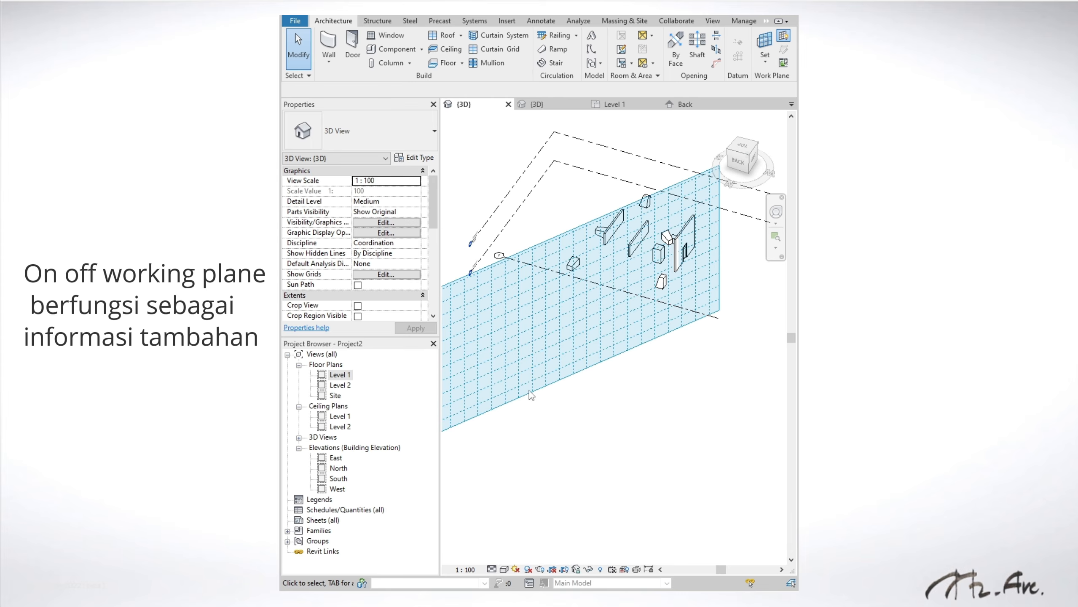
Open the East elevation and inspect the sloped reference plane above the walls
double_click(339, 458)
scroll(576, 372, "down", 3)
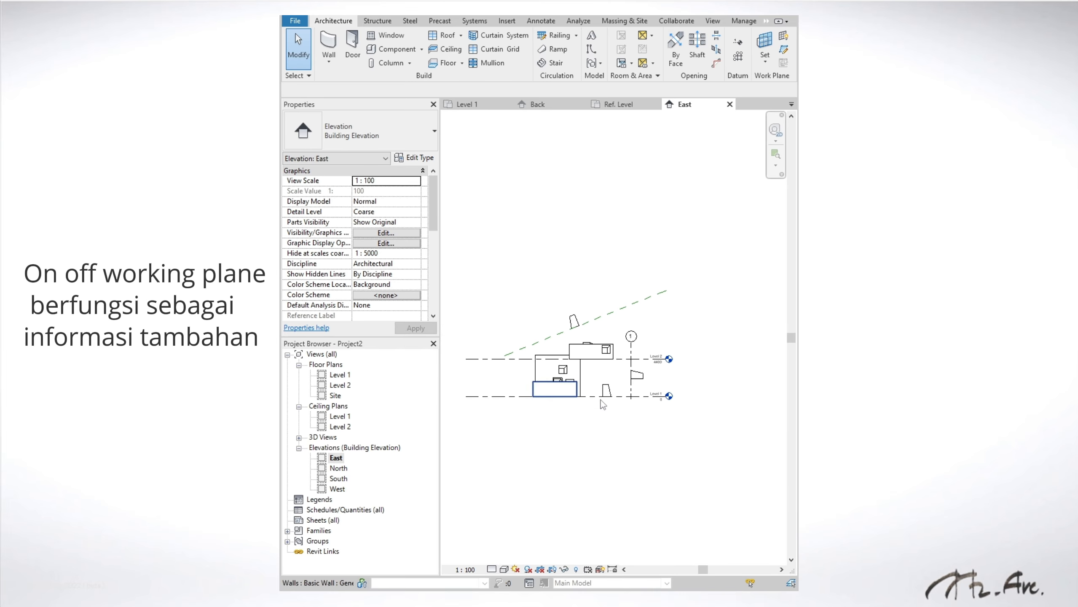
left_click(610, 315)
left_click_drag(610, 315, 611, 317)
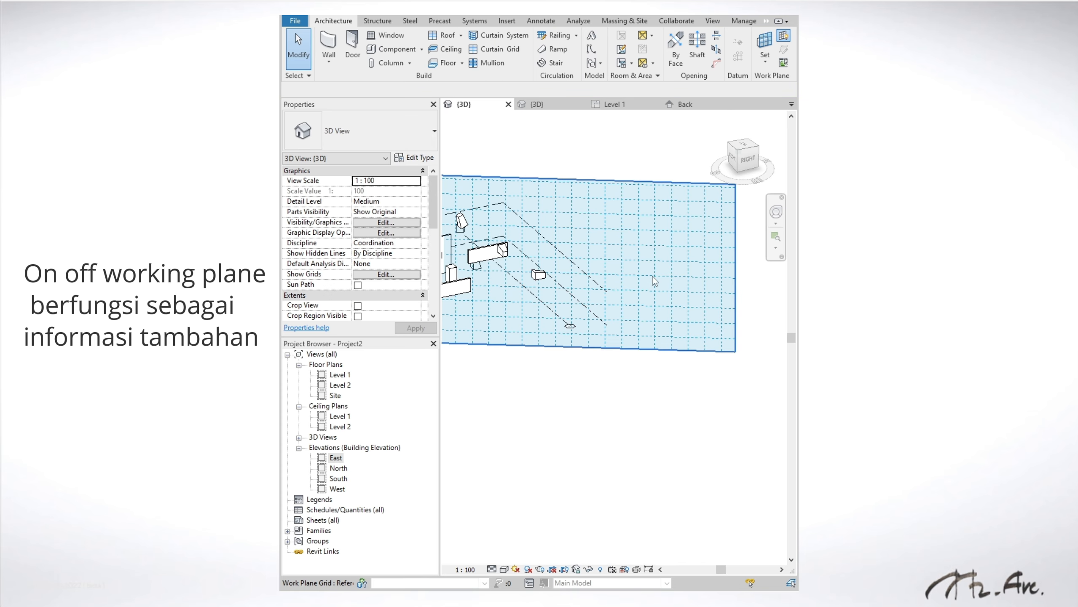
Return to the 3D view and turn off the display of the active work plane
middle_click_drag(684, 323, 702, 327, "shift")
left_click(783, 36)
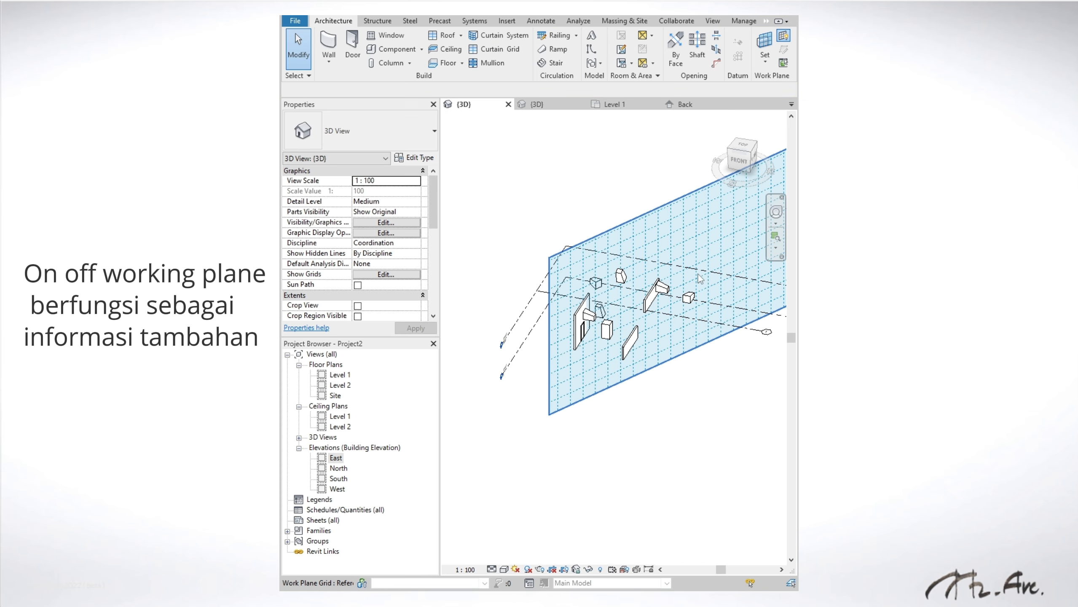
left_click(784, 35)
middle_click_drag(638, 298, 706, 303, "shift")
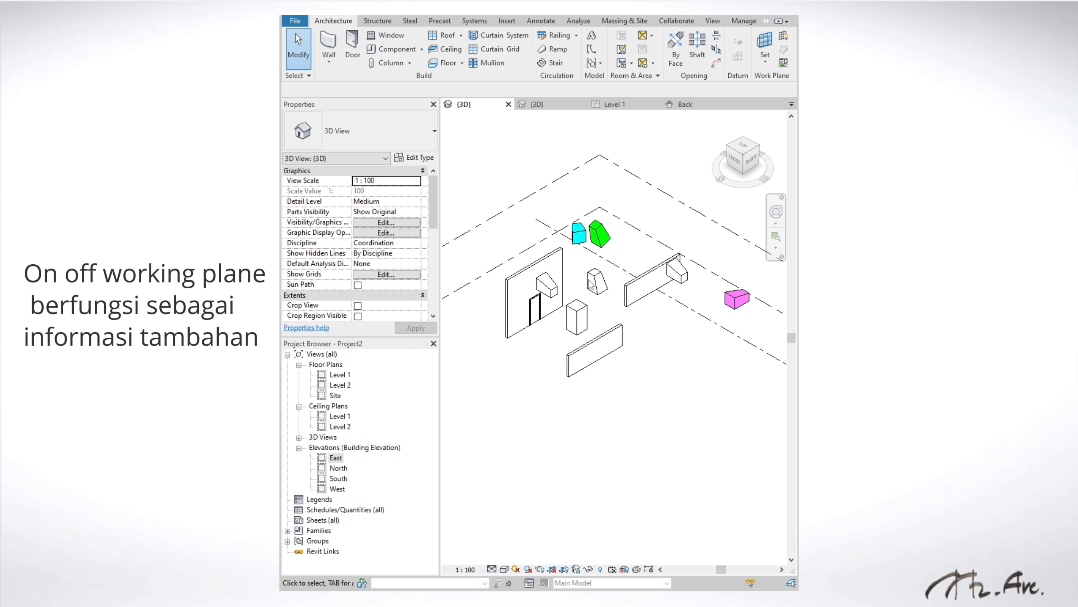
scroll(607, 287, "up", 3)
scroll(607, 287, "down", 2)
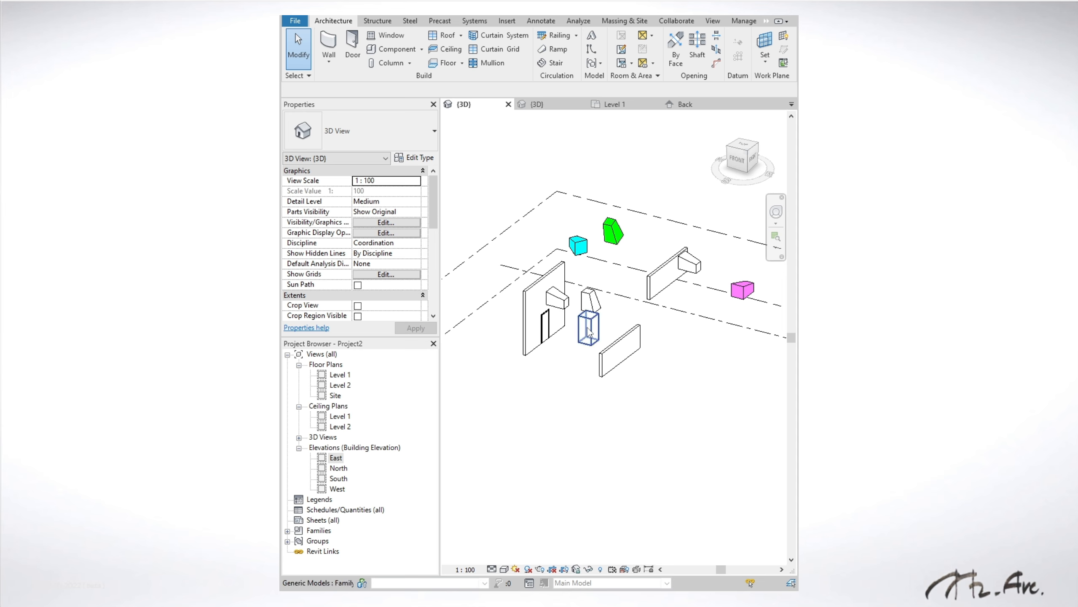
middle_click_drag(657, 314, 646, 330, "shift")
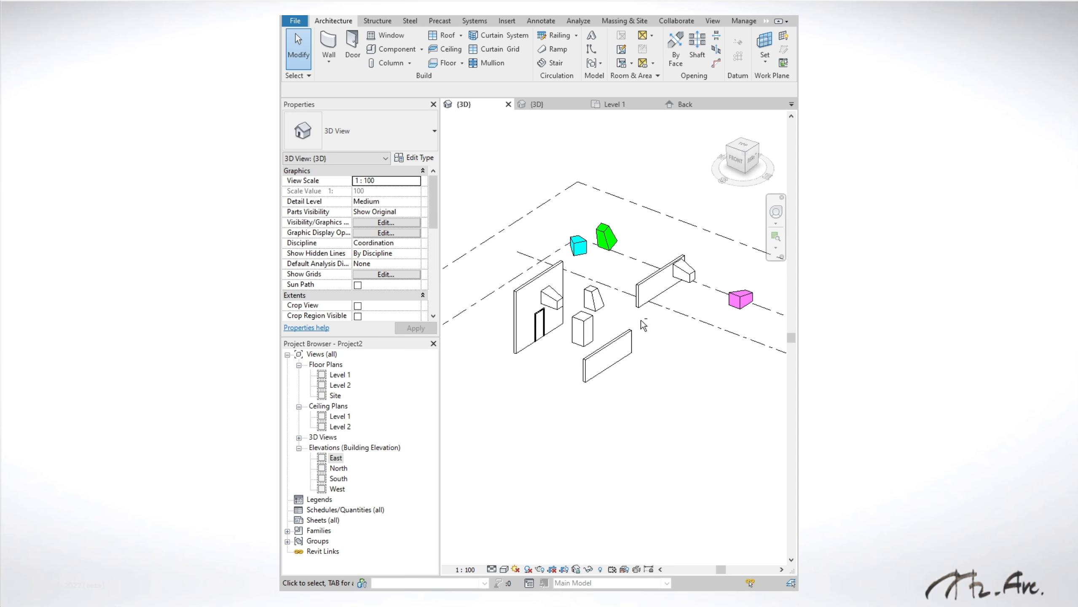
mouse_move(643, 326)
middle_mouse_down("shift")
mouse_move(612, 336)
mouse_move(640, 344)
middle_mouse_up("shift")
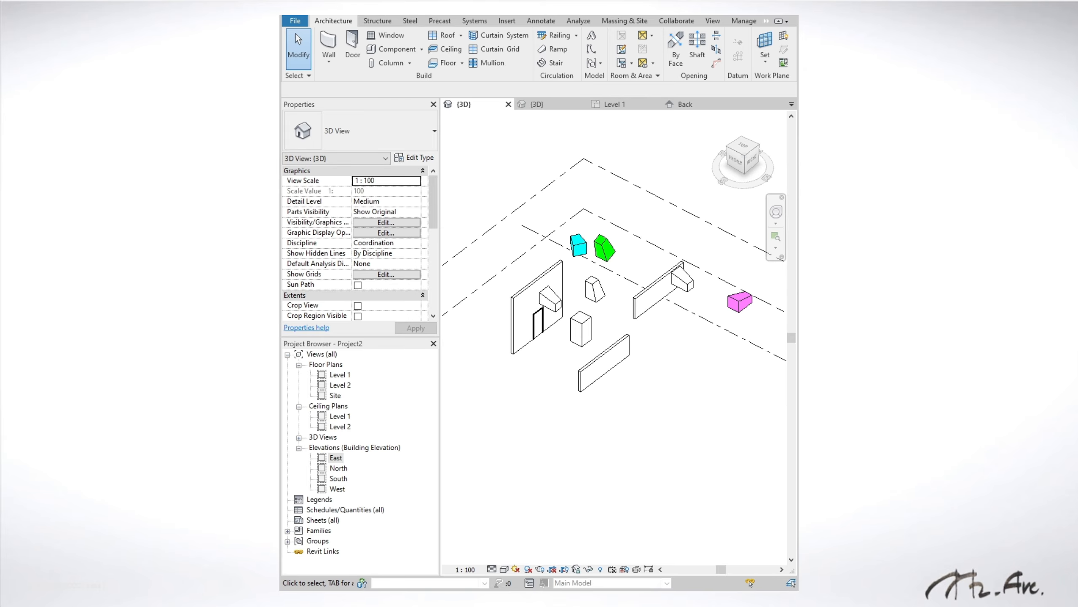
middle_click_drag(657, 420, 646, 413, "shift")
scroll(646, 413, "up", 1)
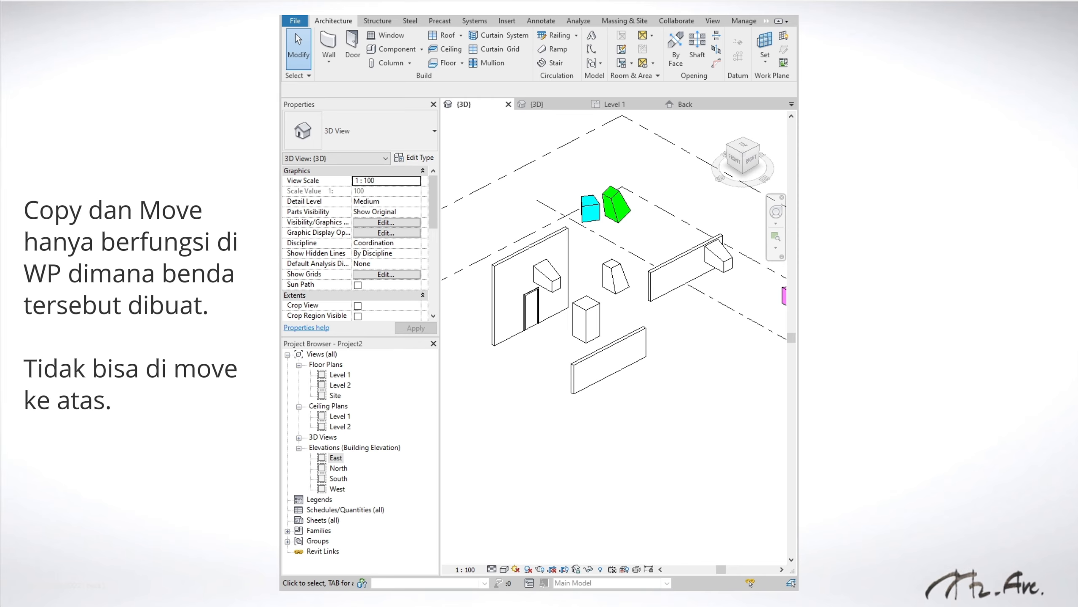
Select the wall containing the door in the 3D view and open the East elevation
left_click(503, 342)
middle_click_drag(531, 365, 634, 388)
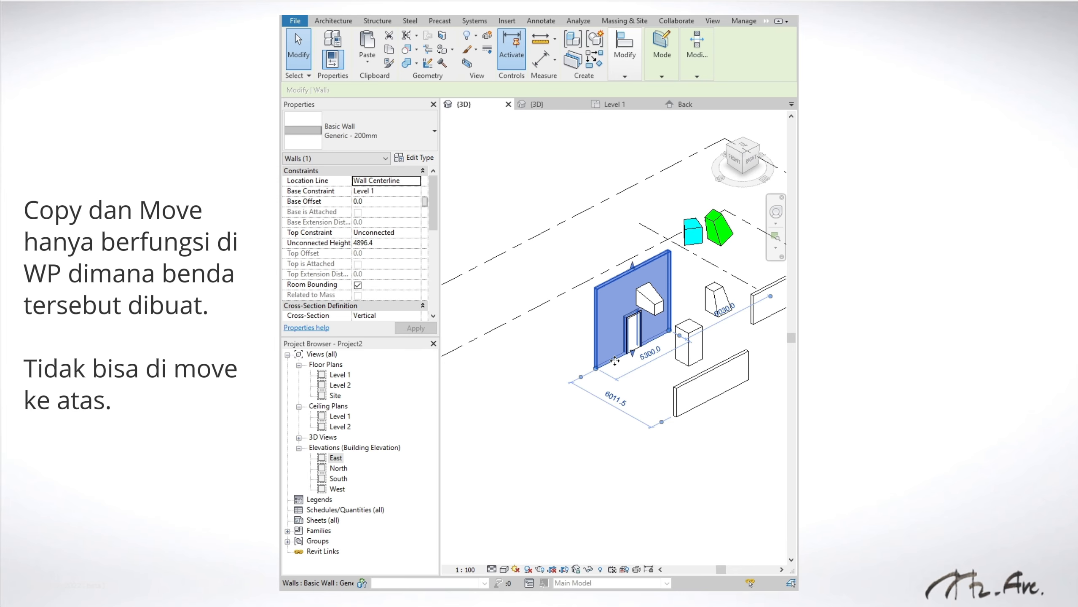
mouse_move(608, 359)
middle_mouse_down("shift")
mouse_move(631, 352)
mouse_move(587, 373)
mouse_move(612, 374)
mouse_move(633, 408)
mouse_move(611, 378)
middle_mouse_up("shift")
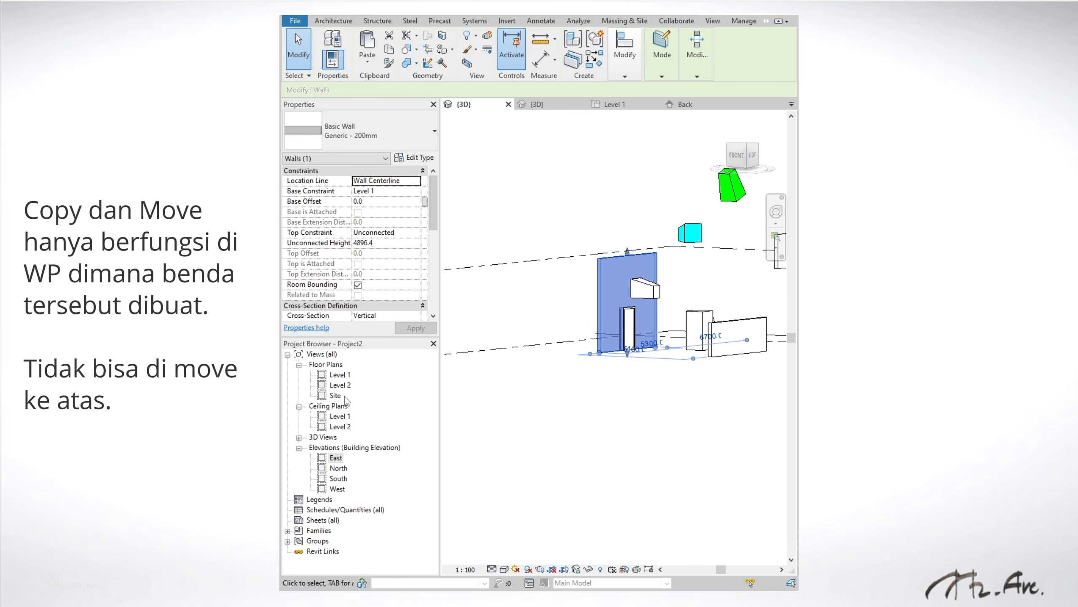
left_click(341, 375)
double_click(333, 457)
Try to move the wall containing the door upward in the East elevation, and undo the move
left_click(540, 363)
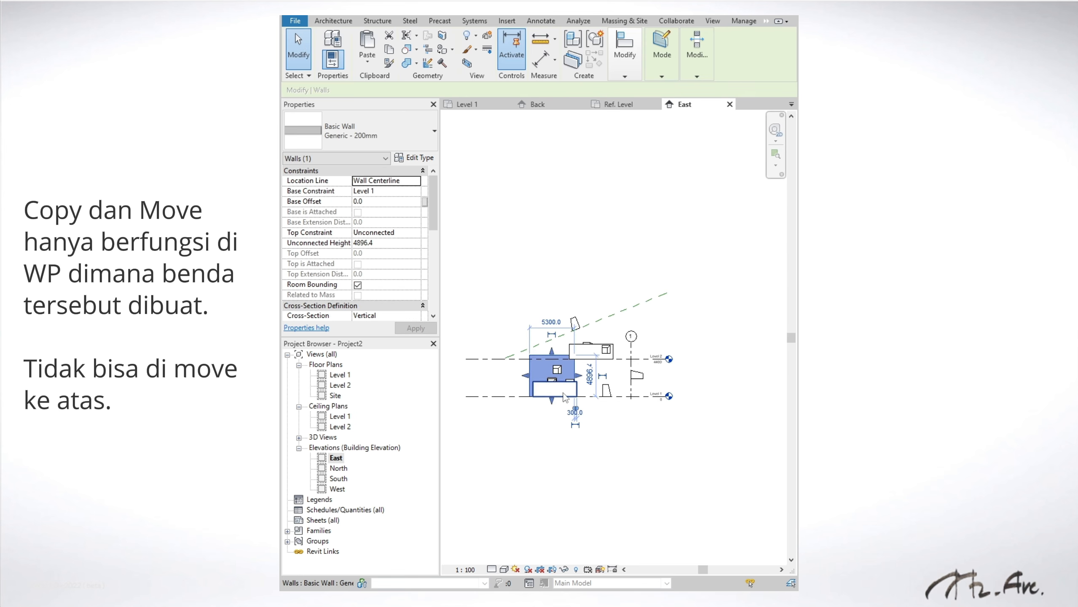
scroll(540, 363, "up", 1)
left_click_drag(531, 364, 547, 301)
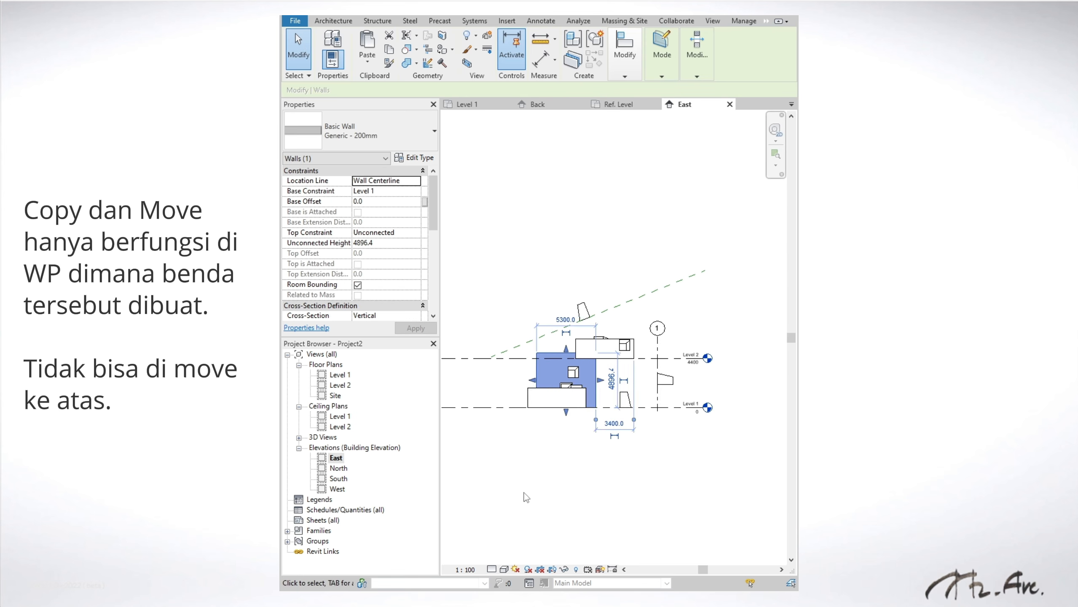
key("ctrl+z")
left_click(523, 378)
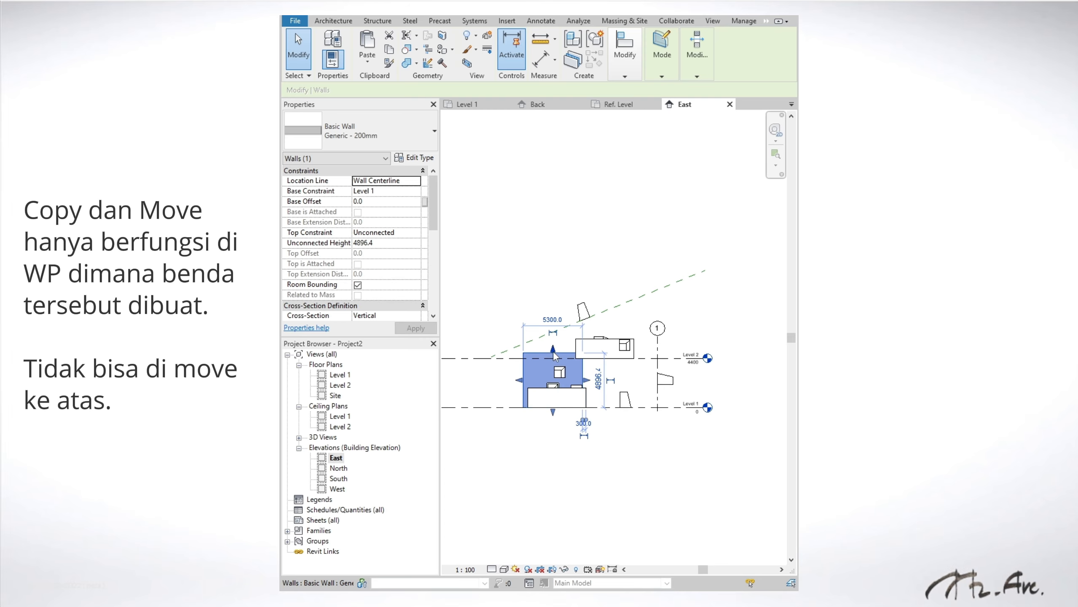
Try to stretch the door wall's top upward and raise its base in the East elevation, and undo the changes
left_click_drag(553, 349, 553, 306)
left_click_drag(553, 413, 550, 390)
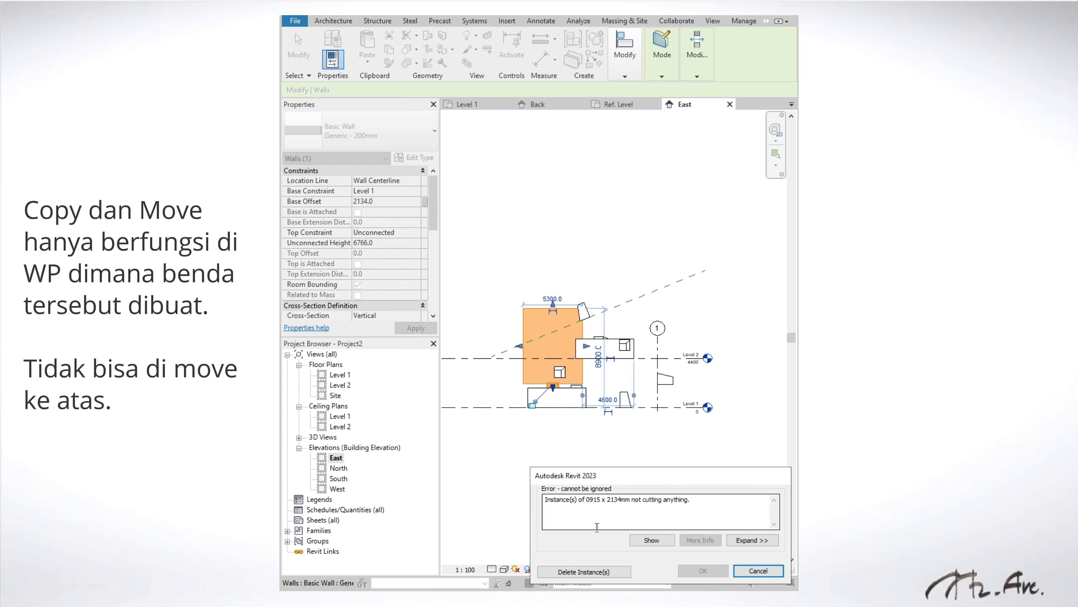
left_click(757, 571)
key("ctrl+z")
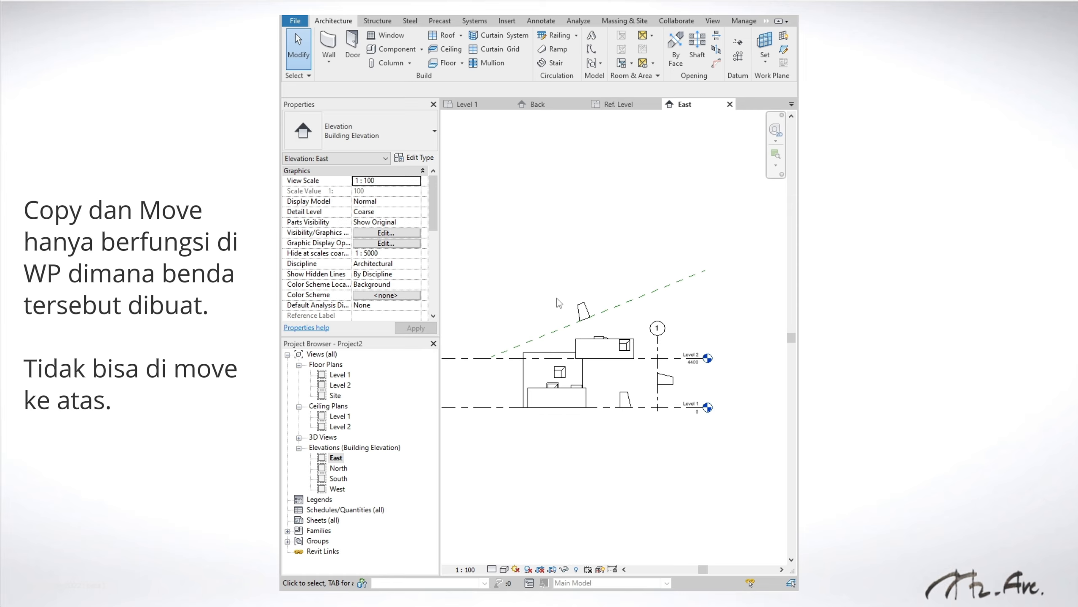
Return to the 3D view and move the Level 2 wall horizontally on its level
key("ctrl+Tab")
middle_click_drag(586, 374, 603, 432, "shift")
mouse_move(717, 406)
middle_mouse_down()
mouse_move(620, 445)
mouse_move(680, 382)
mouse_move(707, 325)
mouse_move(720, 401)
mouse_move(703, 409)
middle_mouse_up()
left_click(640, 415)
left_click(706, 321)
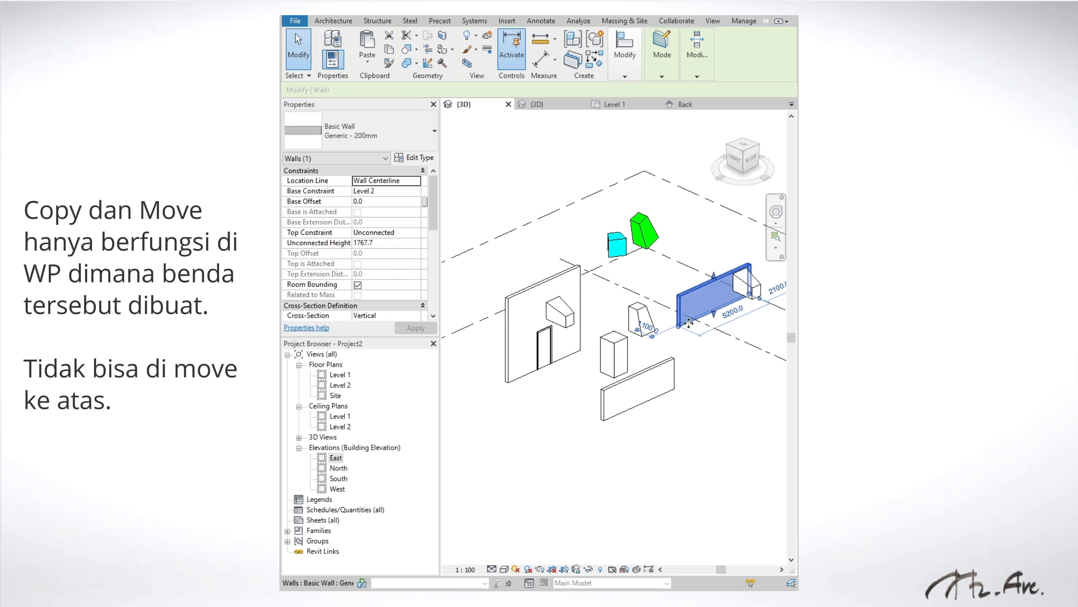
mouse_move(689, 322)
left_mouse_down()
mouse_move(668, 298)
mouse_move(697, 321)
left_mouse_up()
left_click(701, 398)
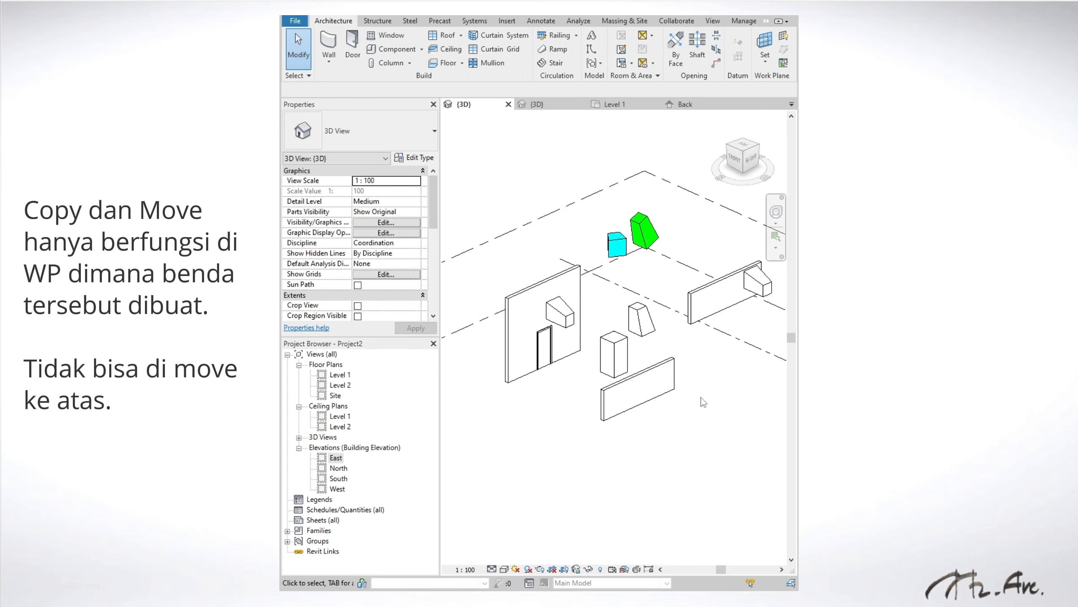
Move the block hosted on the door wall across the wall face to an elevation of 3400 from Level 1
middle_click_drag(582, 389, 637, 391, "shift")
left_click(575, 302)
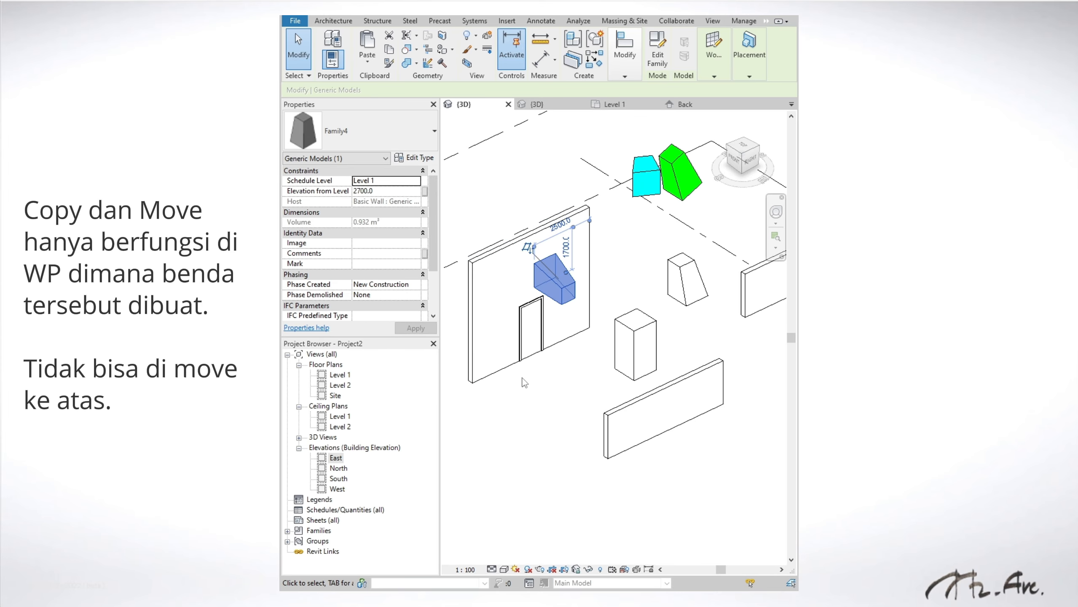
left_click_drag(554, 283, 510, 287)
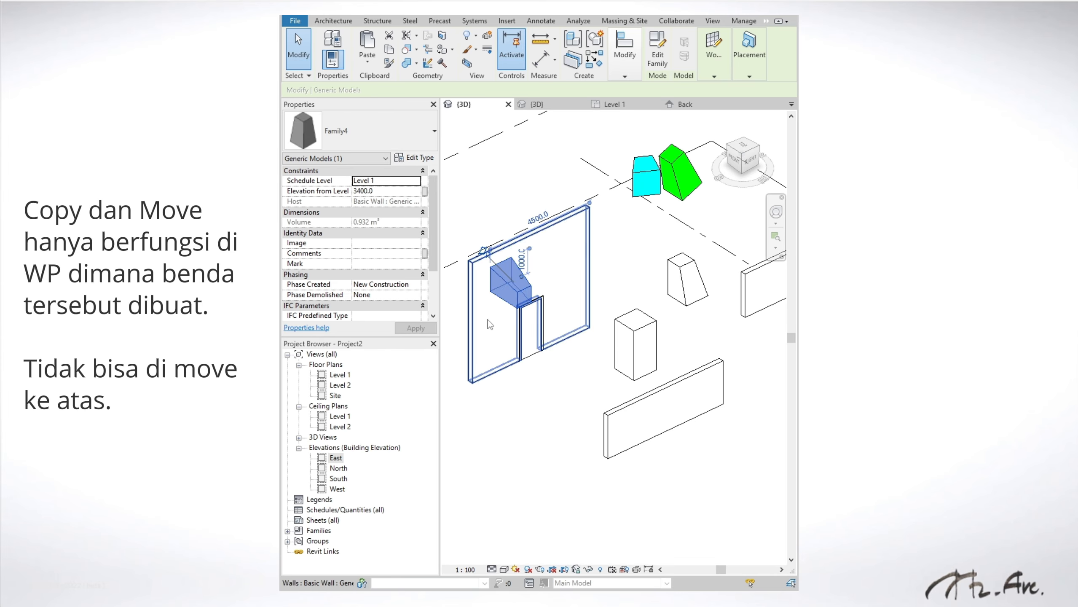
Try to move the wall-hosted block up past the top edge of its wall, and undo the move
middle_click_drag(488, 323, 537, 316, "shift")
left_click_drag(512, 285, 519, 239)
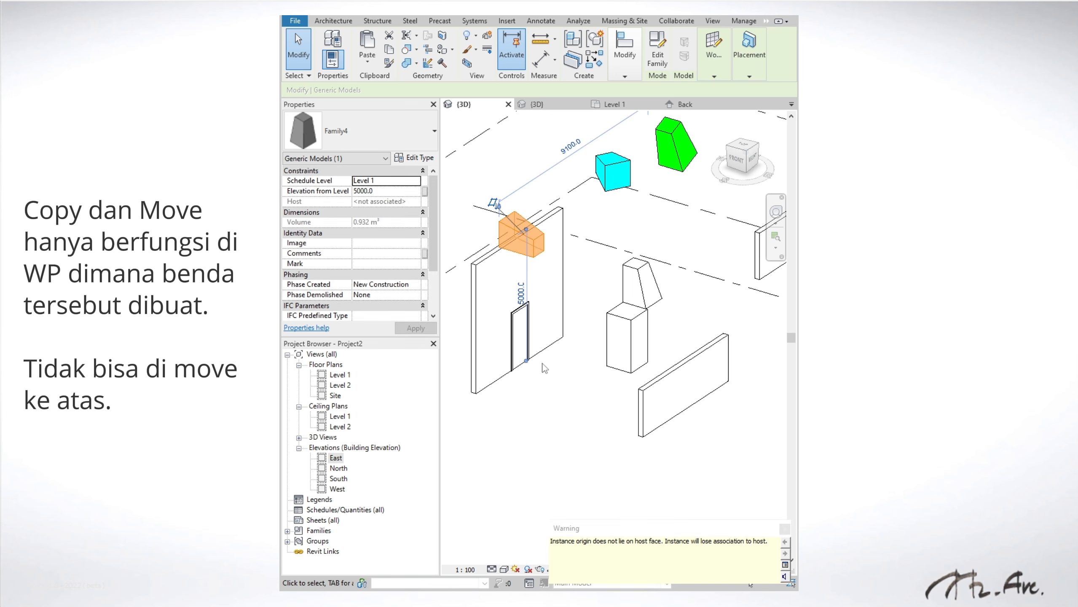
key("ctrl+z")
left_click(541, 394)
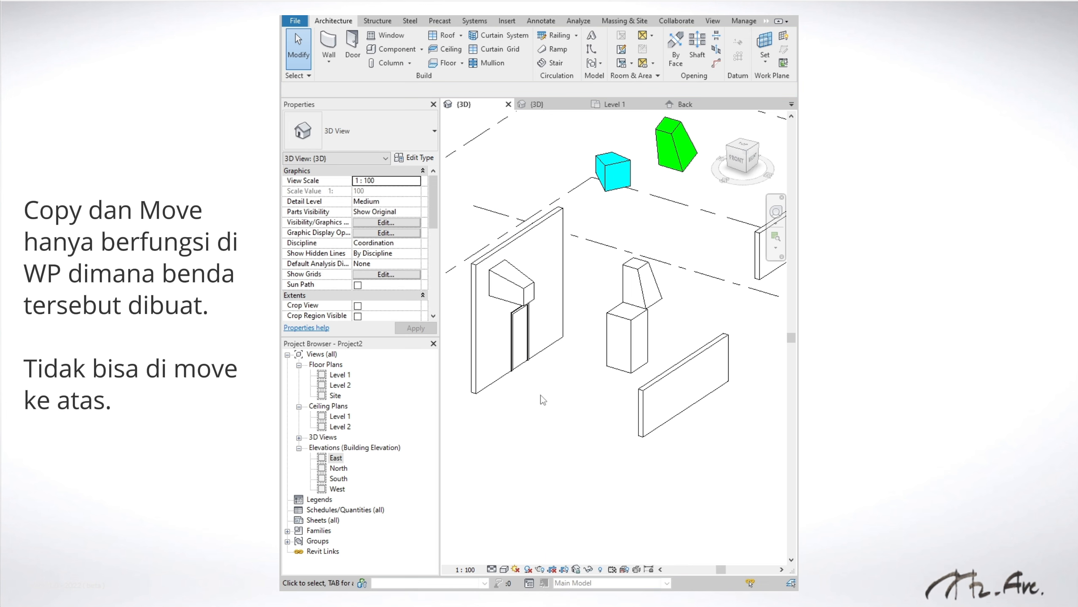
Move the wall containing the door horizontally on Level 1
left_click(506, 374)
middle_click_drag(529, 409, 624, 409)
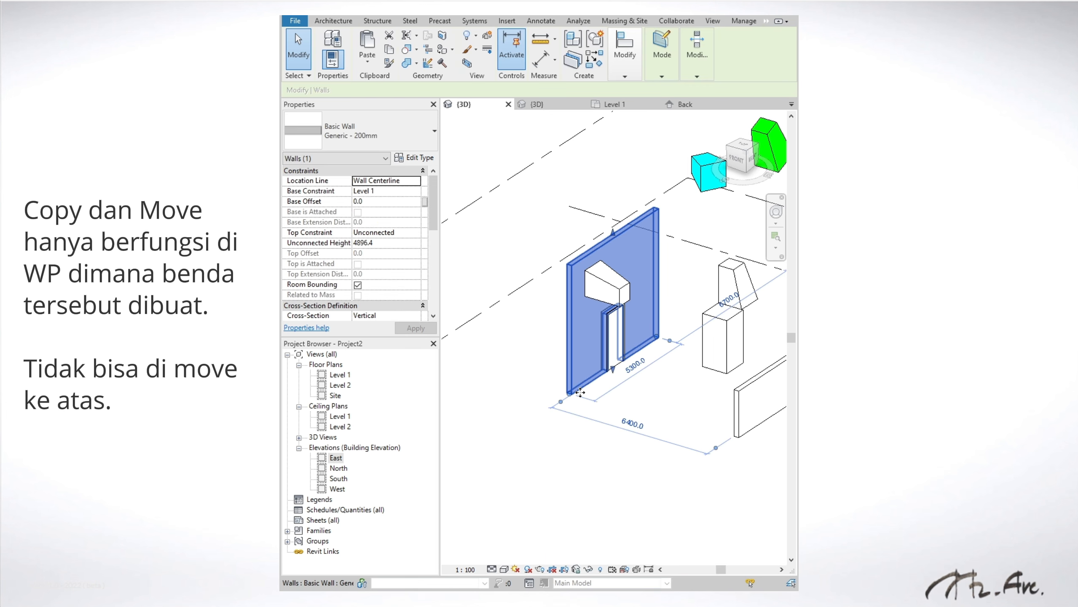
left_click_drag(577, 388, 526, 374)
left_click(546, 410)
Move the magenta block hosted on Grid 1 upward along the grid's vertical plane
scroll(564, 374, "down", 2)
mouse_move(589, 357)
middle_mouse_down("shift")
mouse_move(457, 349)
mouse_move(572, 348)
middle_mouse_up("shift")
middle_click_drag(697, 391, 472, 380)
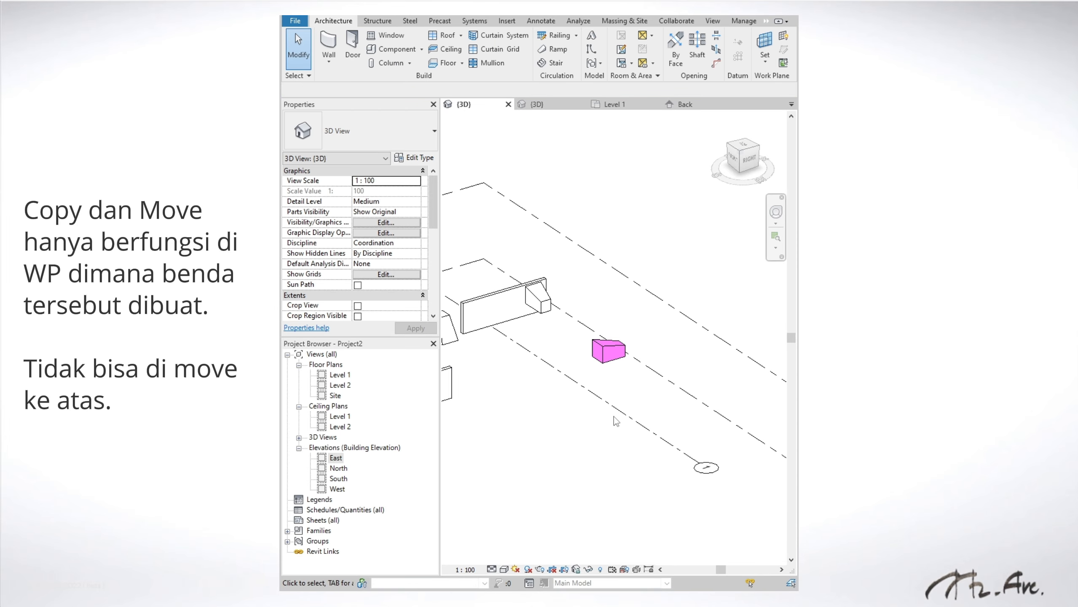
left_click(605, 352)
middle_click_drag(584, 357, 482, 389, "shift")
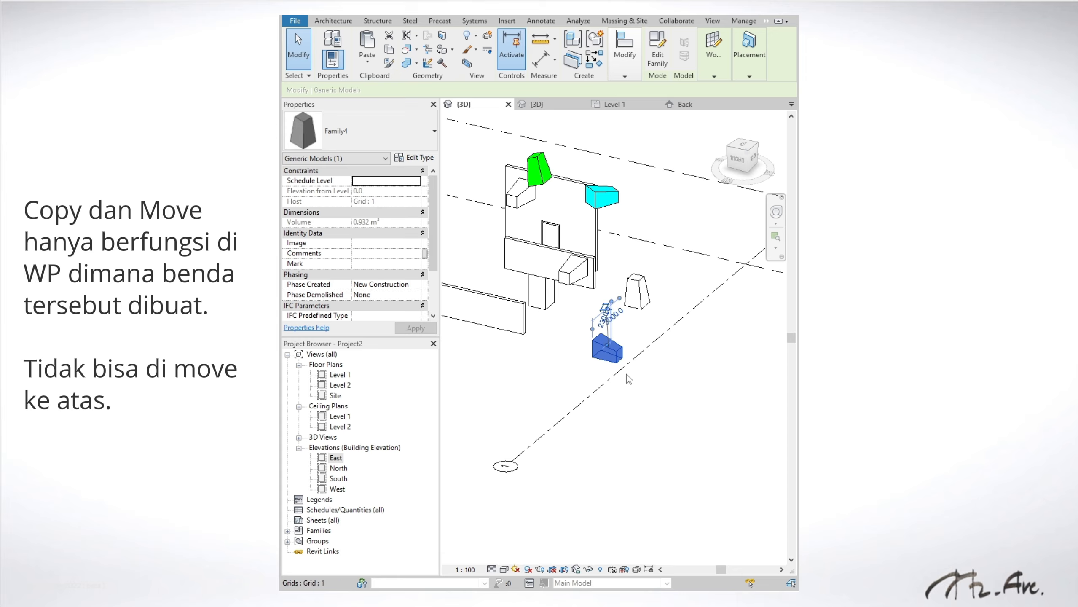
left_click_drag(614, 361, 616, 320)
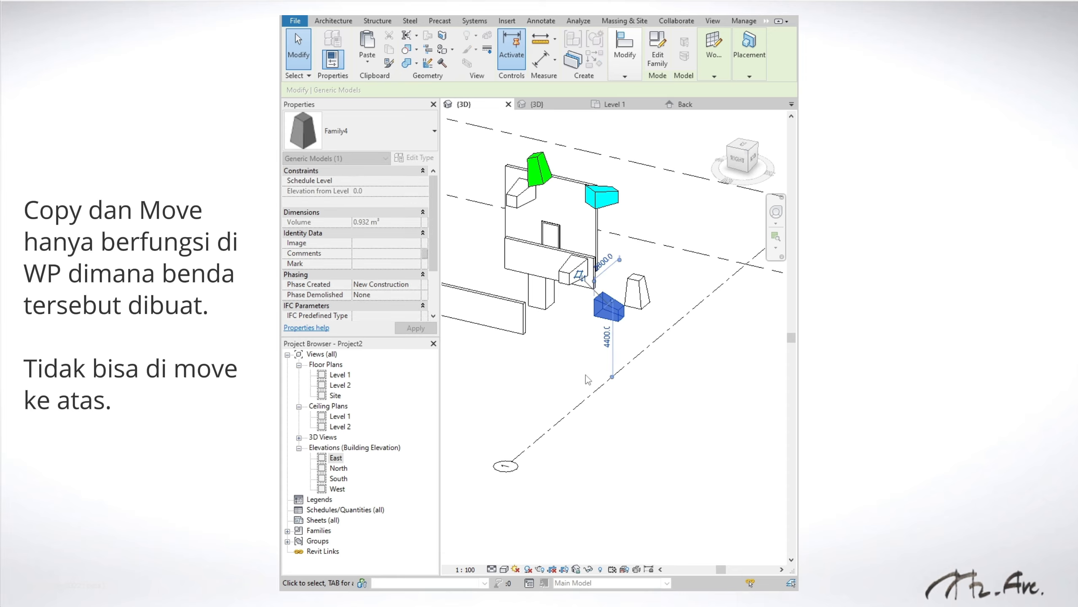
Move the green block upward along its sloped reference plane BBB
middle_click_drag(612, 412, 614, 417, "shift")
left_click(614, 417)
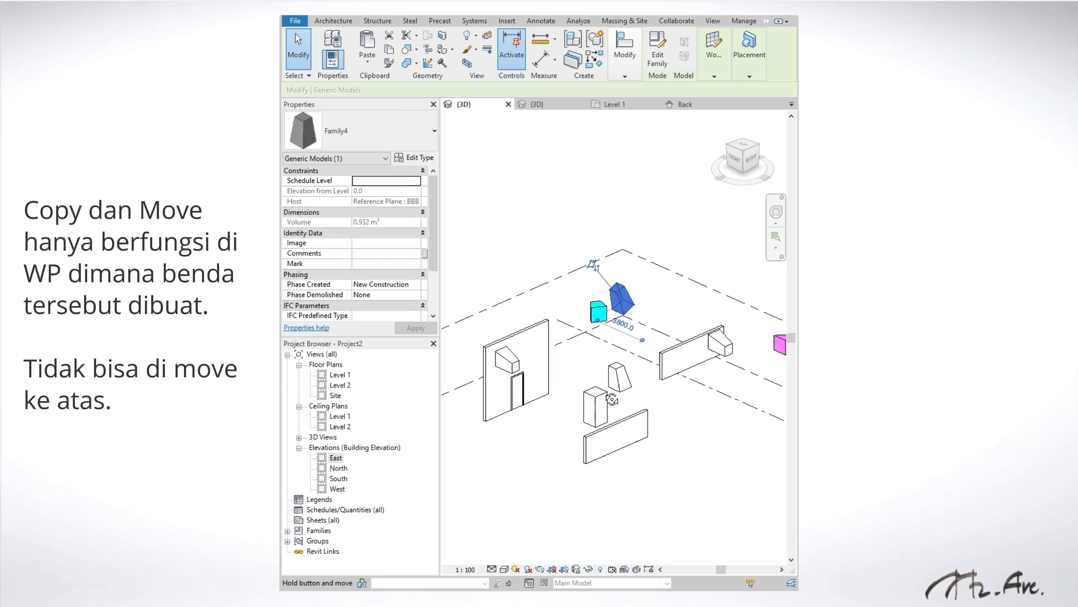
mouse_move(611, 399)
middle_mouse_down("shift")
mouse_move(660, 361)
mouse_move(623, 398)
mouse_move(609, 396)
middle_mouse_up("shift")
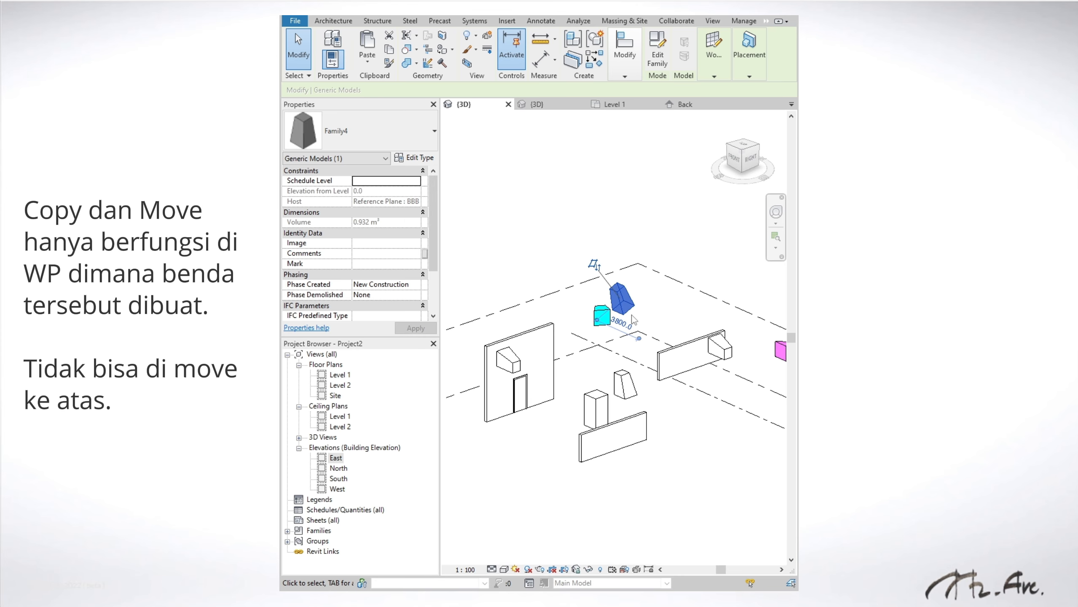
left_click_drag(630, 307, 630, 285)
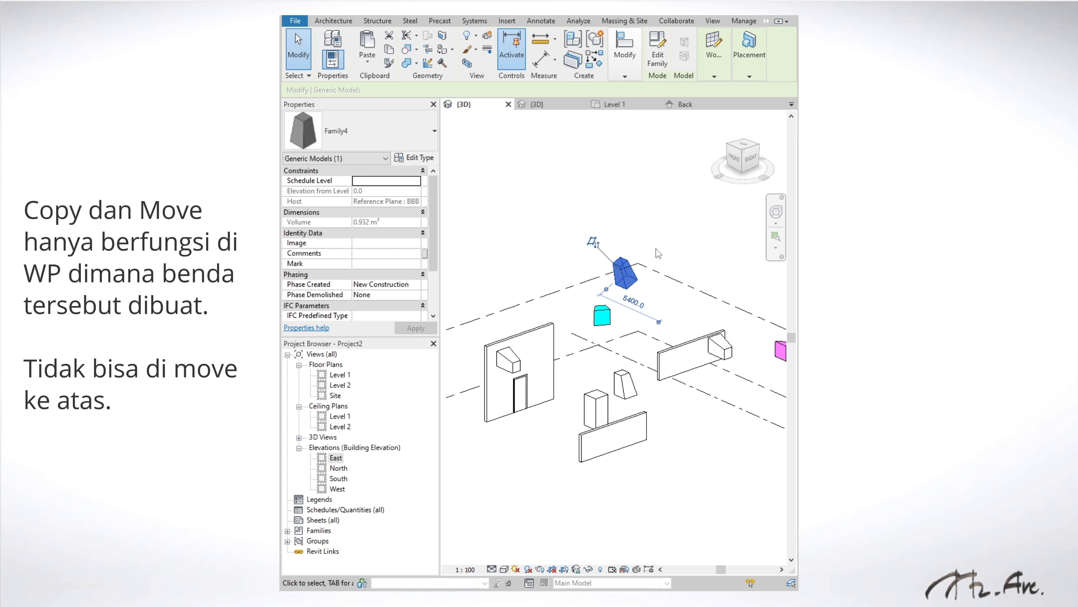
Move the cyan block a short distance along its reference plane AAA
left_click(602, 317)
middle_click_drag(643, 406, 684, 426, "shift")
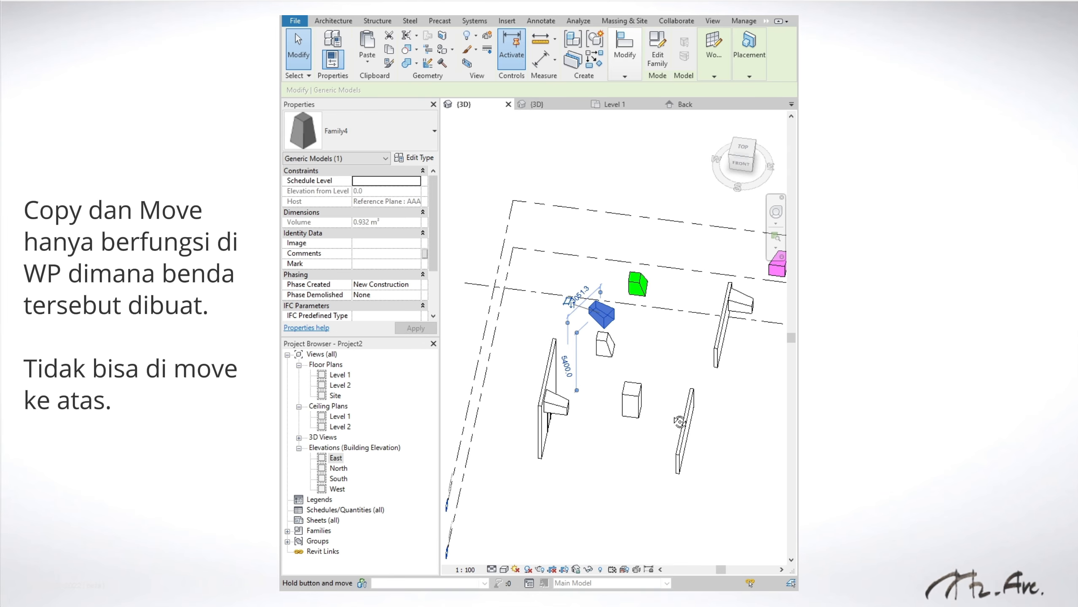
left_click_drag(606, 316, 590, 313)
scroll(667, 373, "down", 1)
left_click(716, 450)
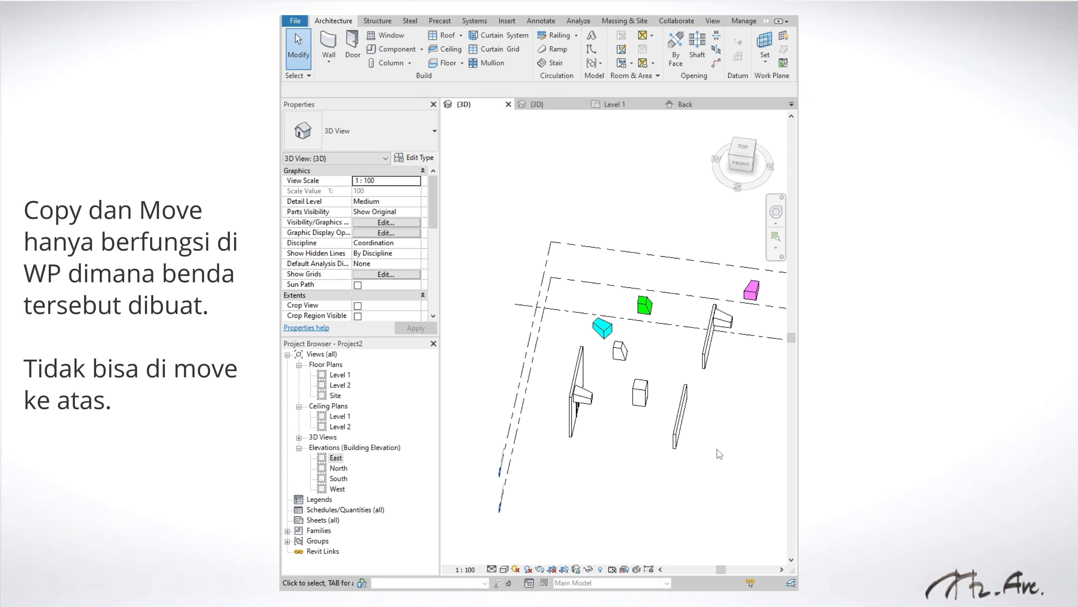
Try to move all the walls and blocks, including the cyan, green and magenta ones, together, and cancel the command
middle_click_drag(717, 449, 697, 467, "shift")
scroll(701, 460, "down", 2)
left_click_drag(616, 265, 735, 472)
middle_click_drag(735, 472, 676, 483, "shift")
key("v")
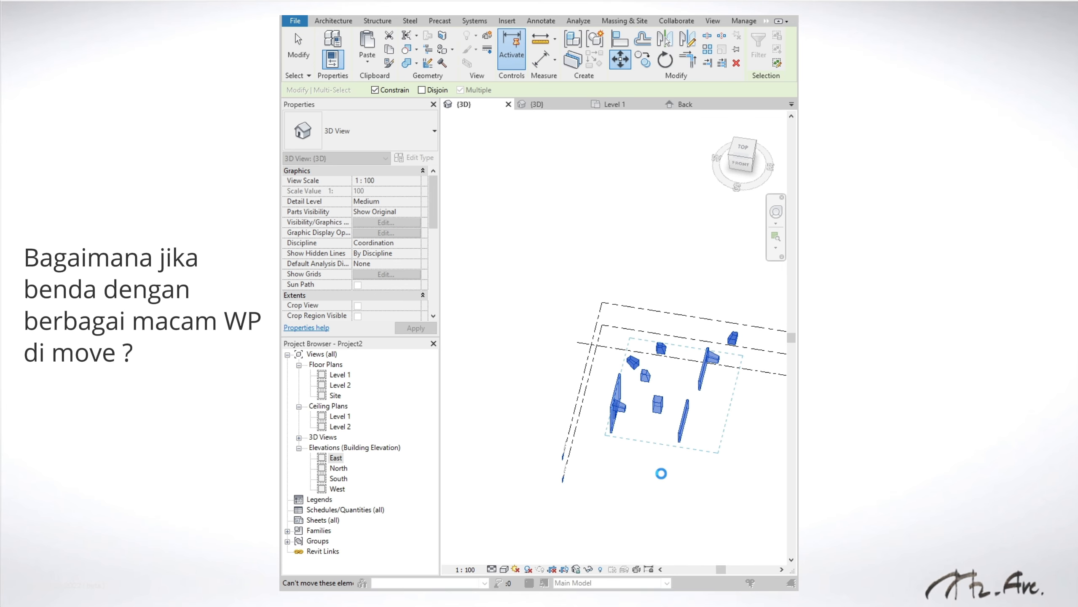
key("Escape")
key("Escape")
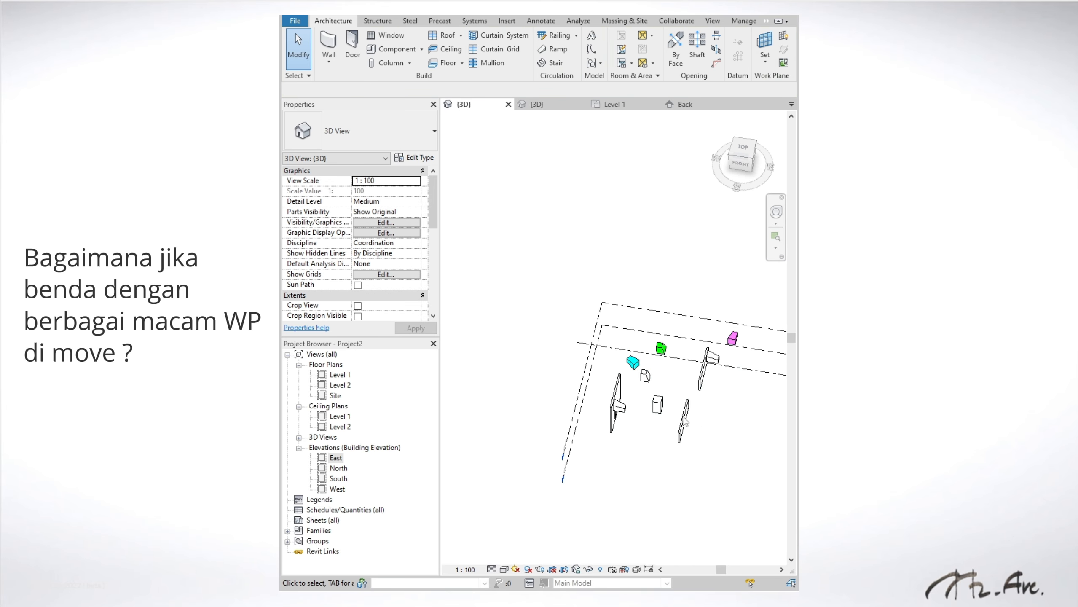
Try to move a selection without the magenta block and the Level 2 wall, and cancel the command
left_click_drag(594, 258, 695, 474)
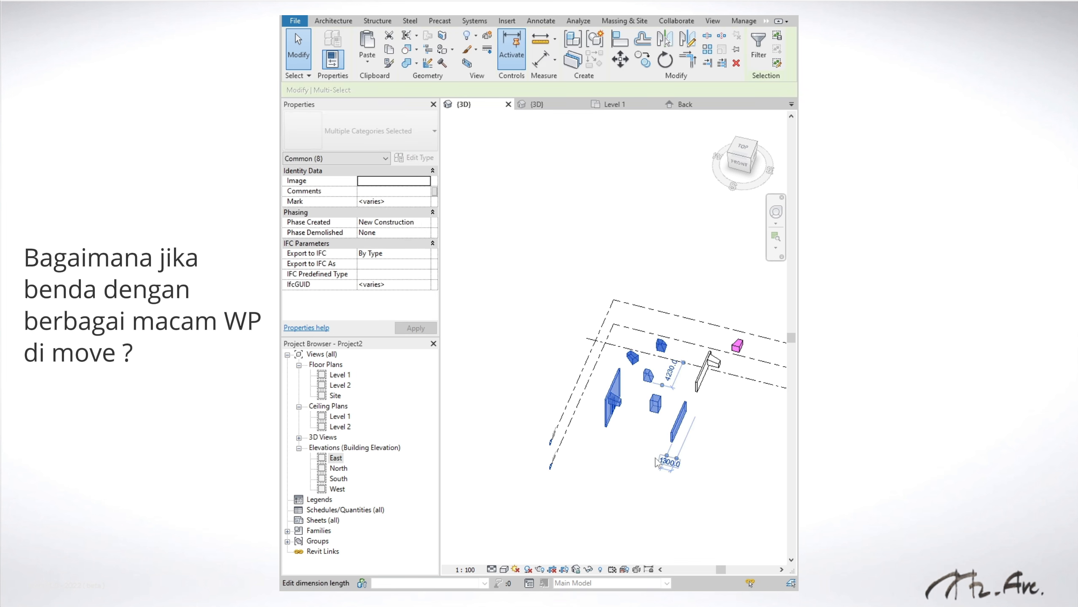
key("m")
key("v")
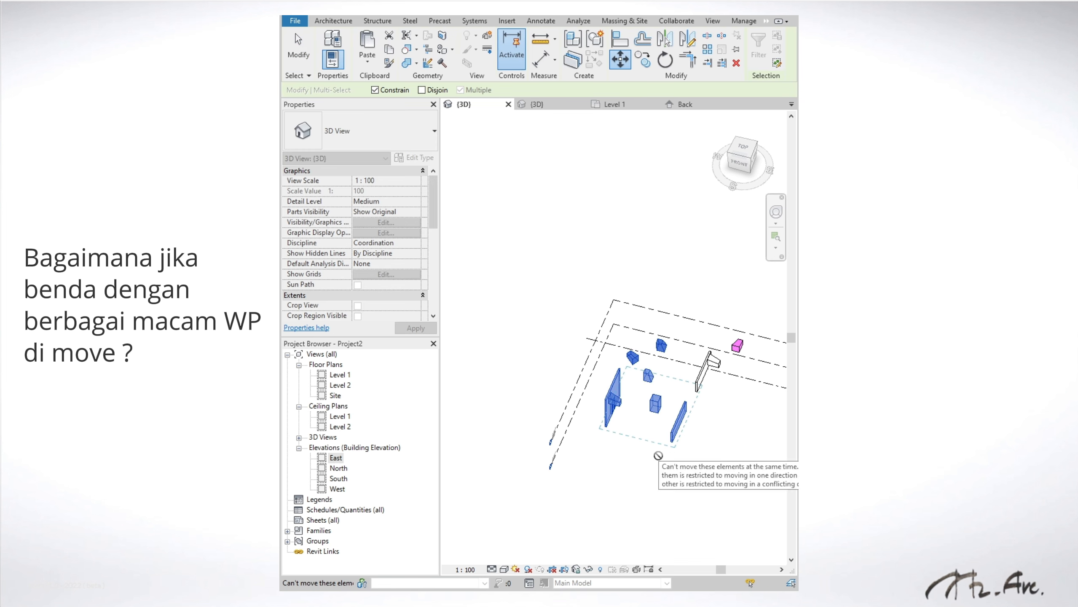
key("Escape")
key("Escape")
middle_click_drag(663, 425, 627, 422, "shift")
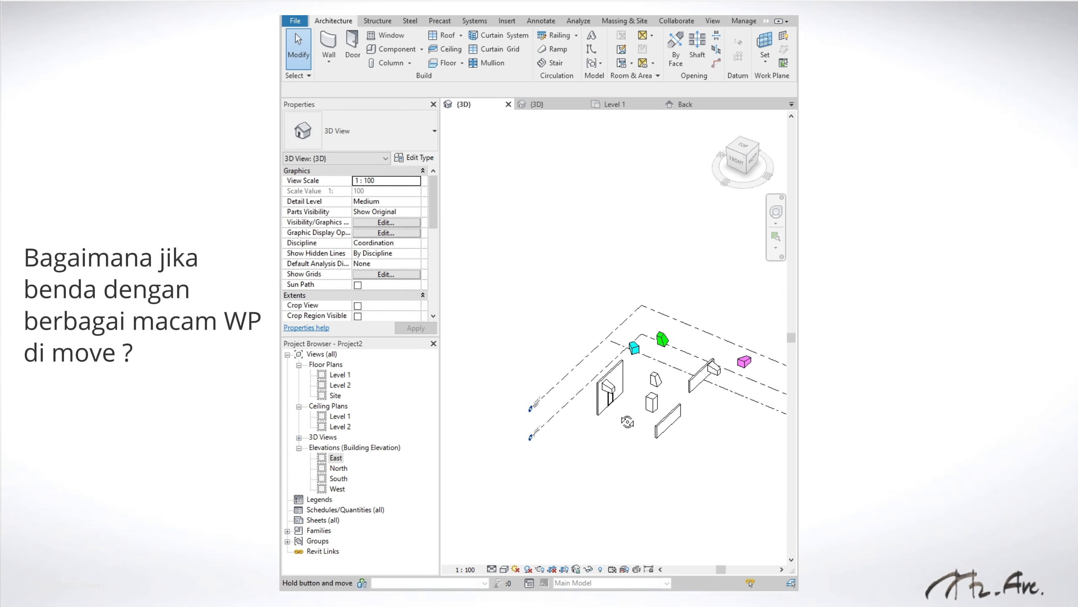
Move the walls and uncolored blocks together with Constrain off, leaving out the colored blocks, and undo the move
left_click_drag(556, 283, 643, 446)
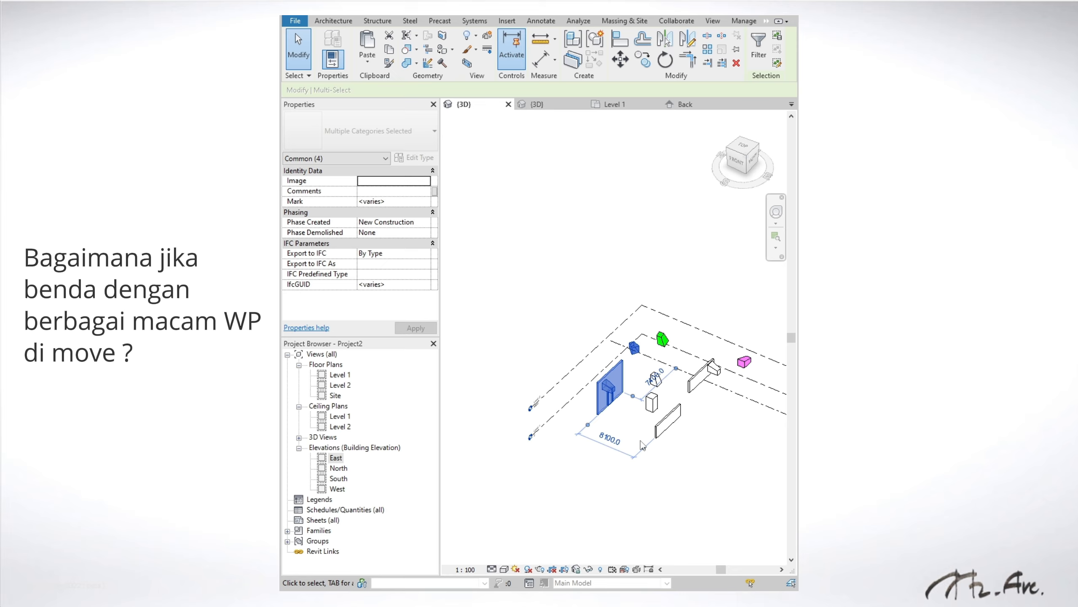
key("Escape")
middle_click_drag(628, 451, 684, 384, "shift")
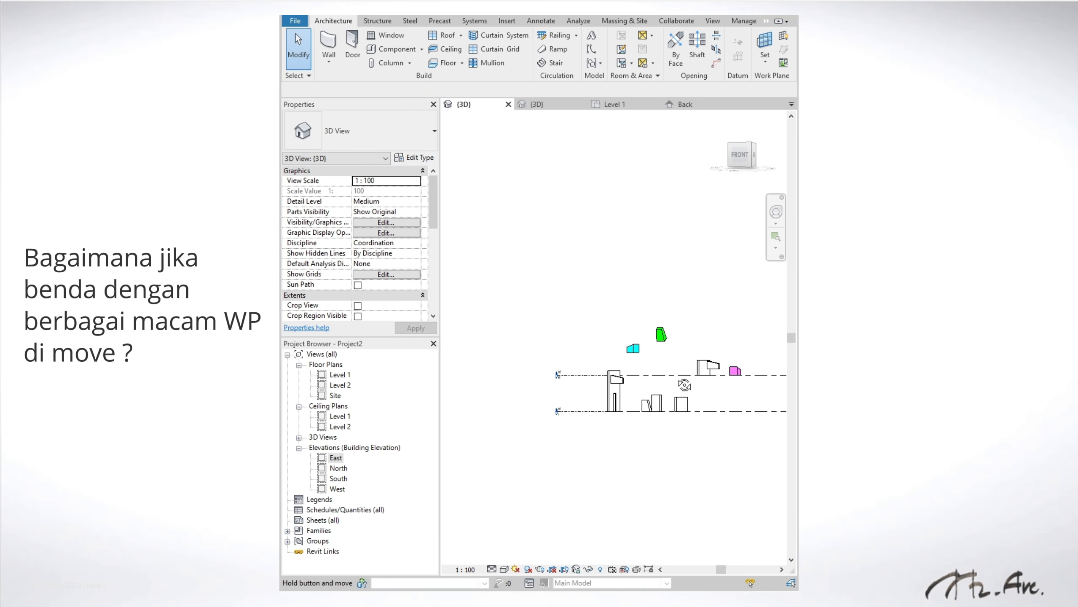
left_click_drag(596, 359, 725, 432)
mouse_move(725, 432)
middle_mouse_down("shift")
mouse_move(691, 432)
mouse_move(705, 435)
middle_mouse_up("shift")
key("m")
key("v")
left_click(619, 426)
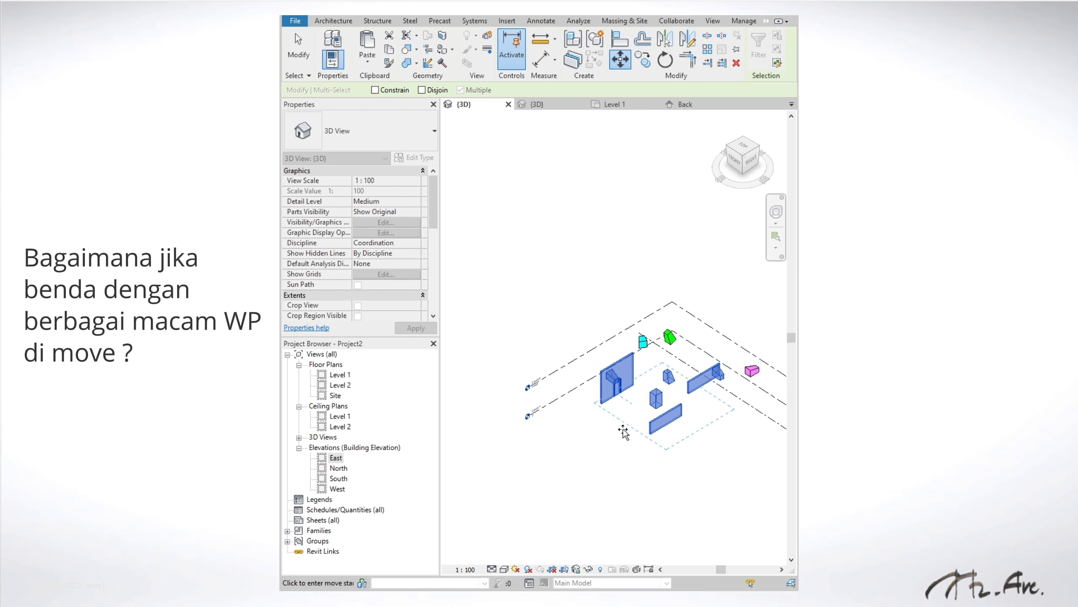
left_click(652, 460)
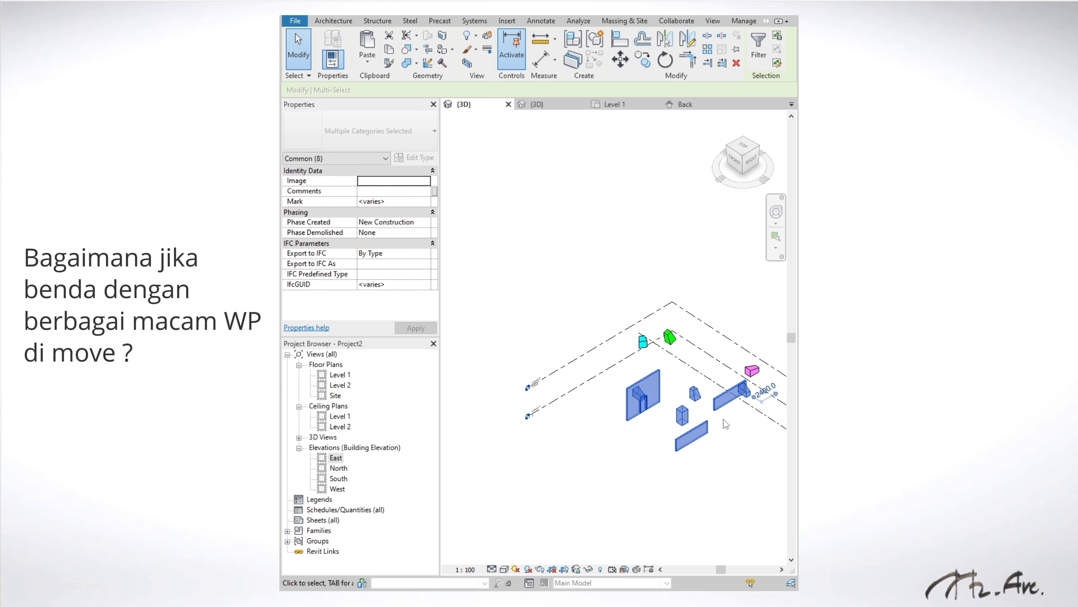
middle_click_drag(725, 423, 720, 394, "shift")
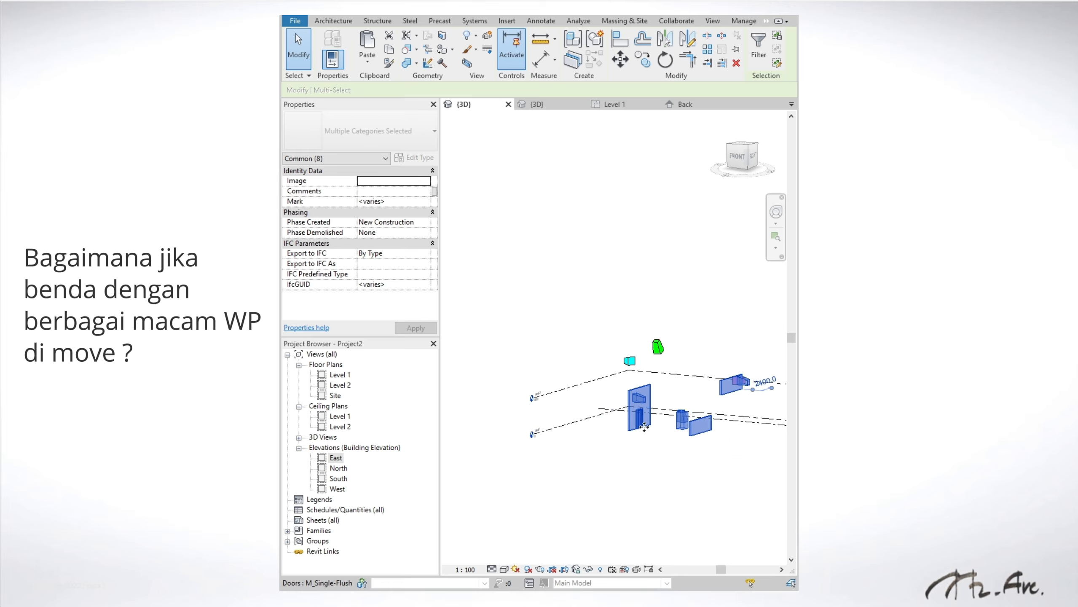
key("ctrl+z")
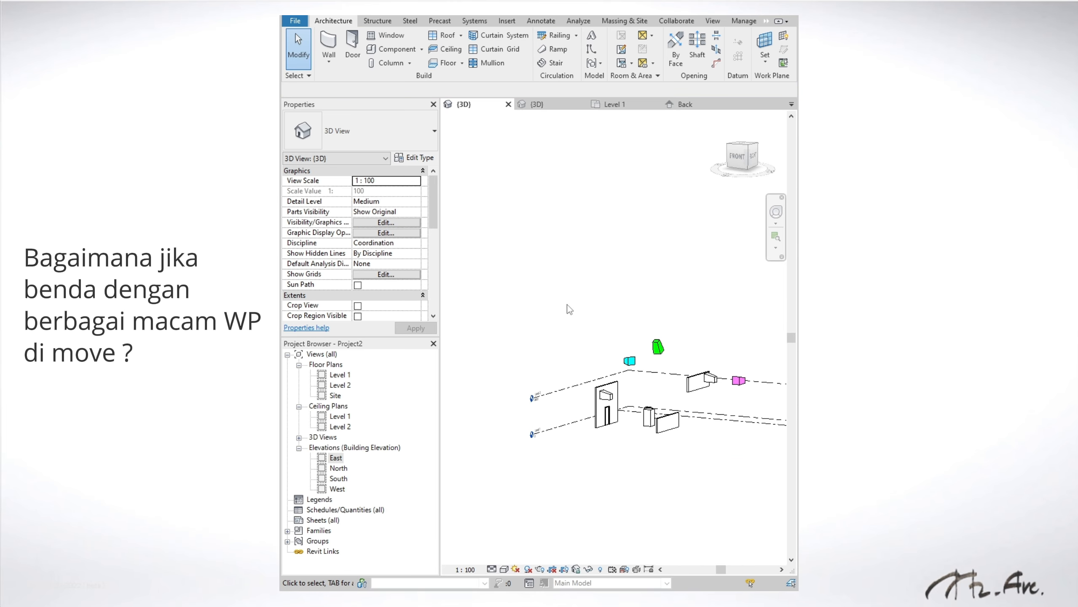
Try to move the door wall, the Level 1 blocks, and the cyan and green blocks together
left_click_drag(566, 303, 678, 468)
middle_click_drag(657, 489, 617, 473, "shift")
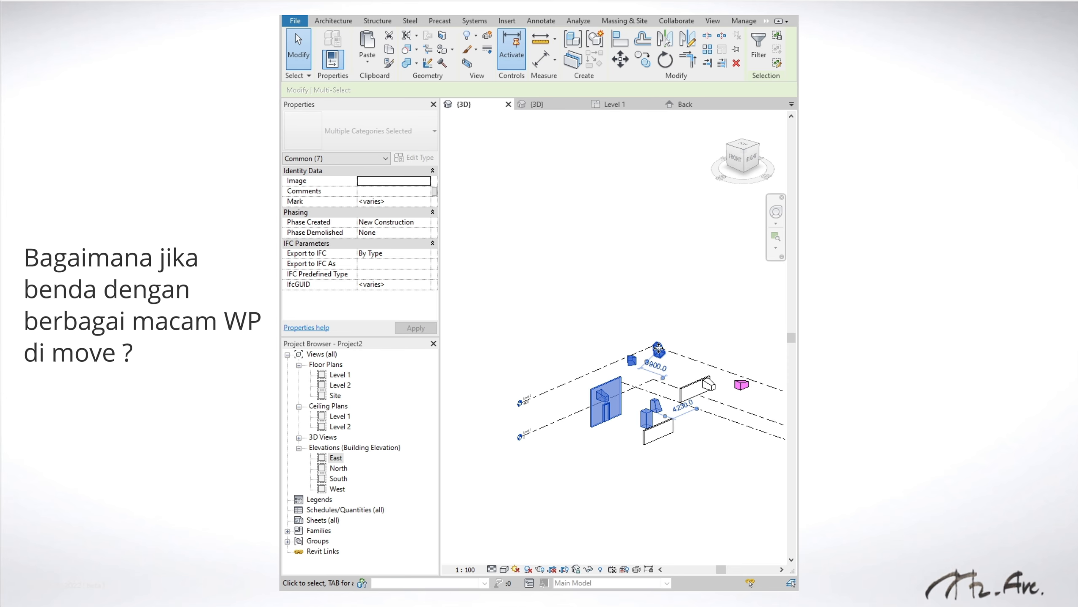
key("m")
key("v")
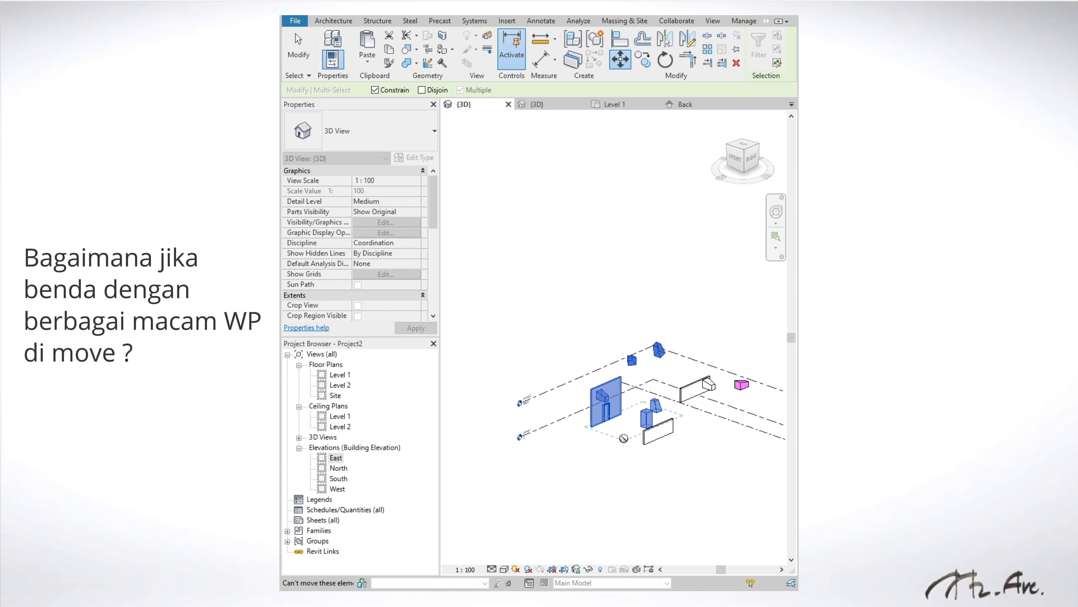
mouse_move(596, 473)
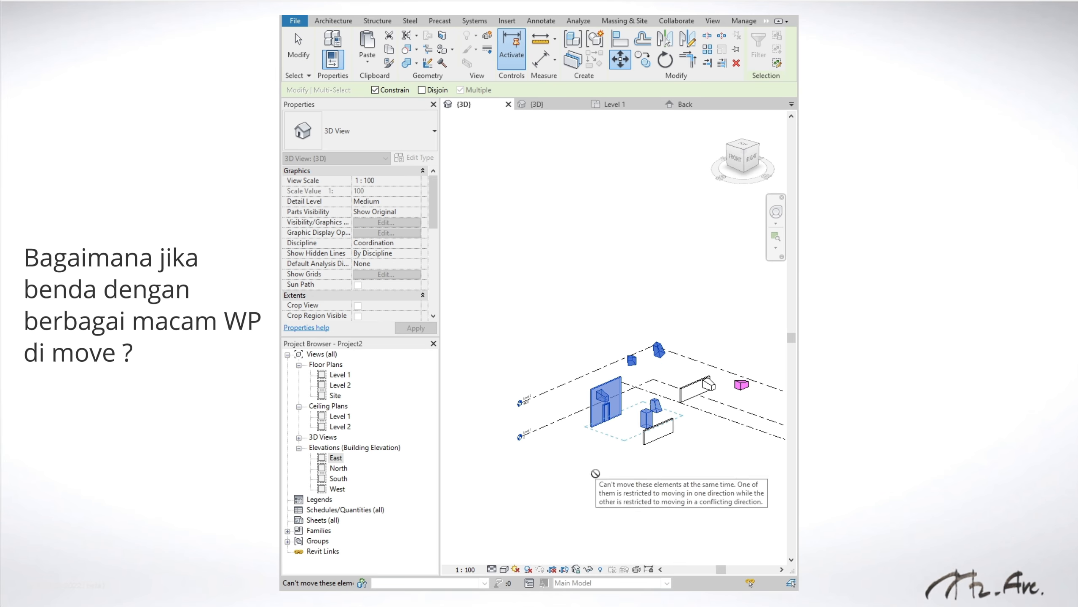
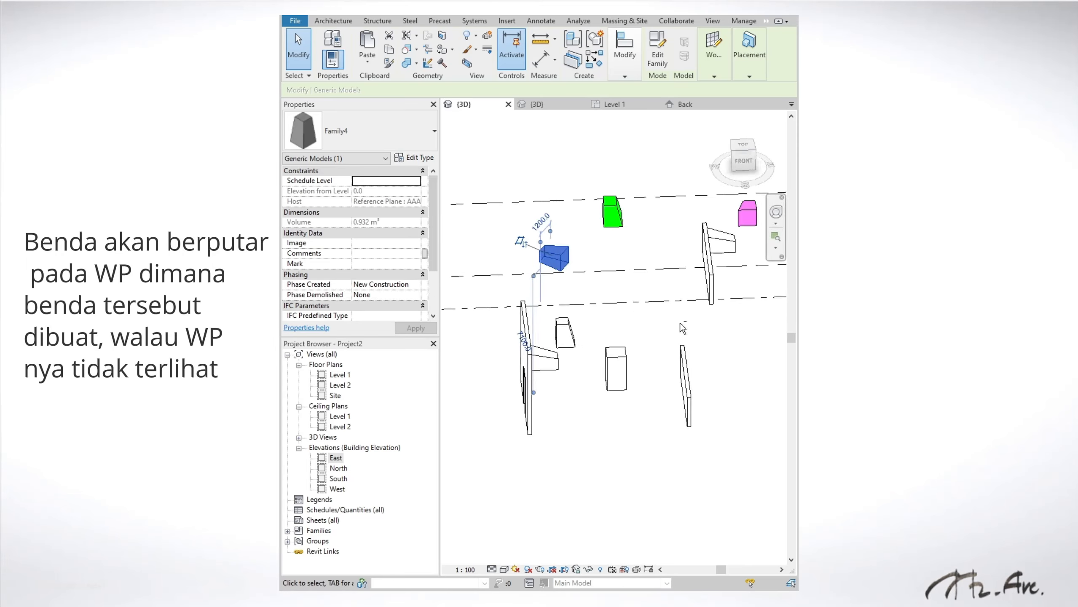
Rotate the cyan block within its reference plane AAA and clear the selection
middle_click_drag(616, 298, 667, 314, "shift")
key("r")
key("o")
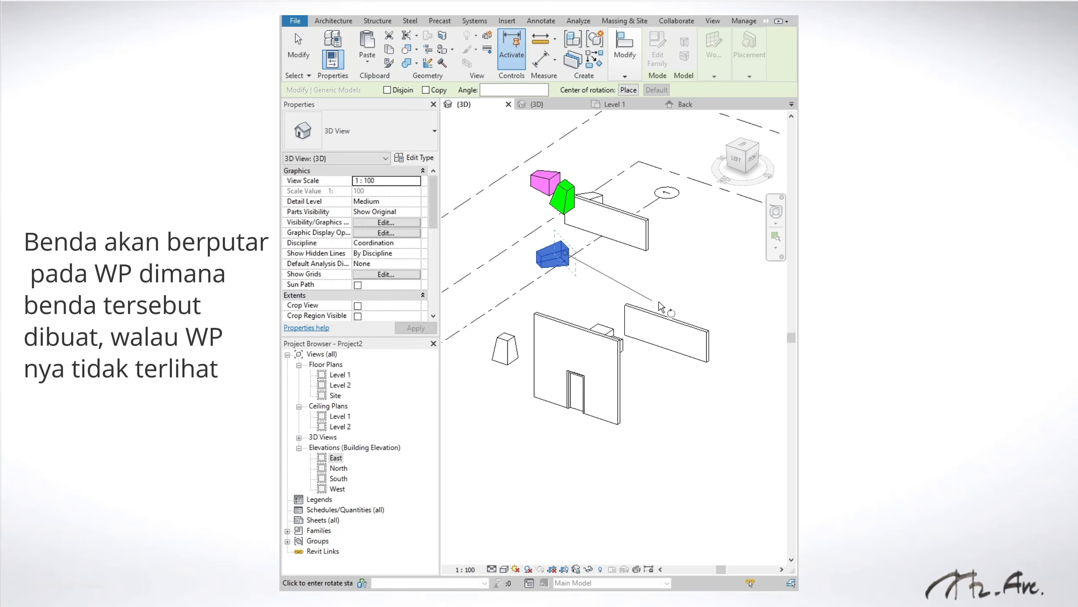
left_click(620, 269)
left_click(599, 312)
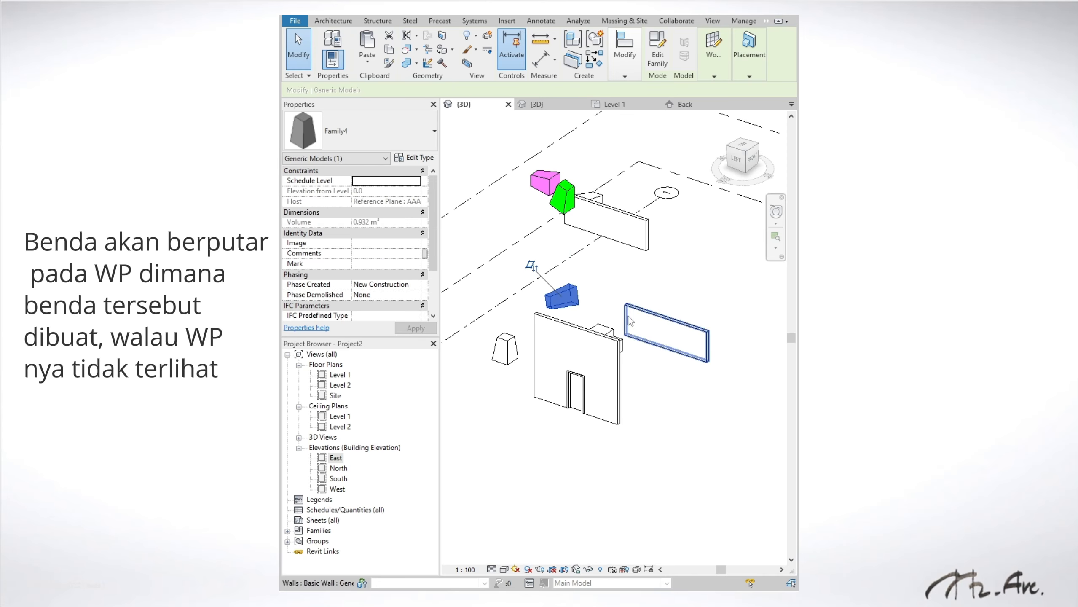
key("Escape")
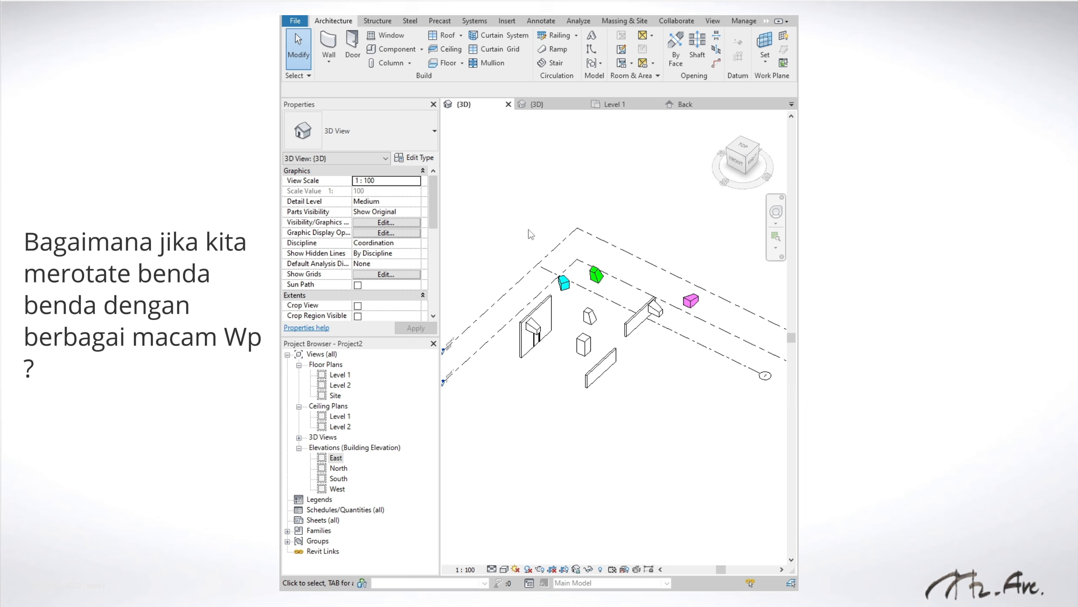
Try to rotate the door wall, front wall, Level 1 blocks, and cyan and green blocks together, and cancel the operation
left_click_drag(487, 202, 644, 409)
scroll(556, 354, "up", 2)
key("r")
key("o")
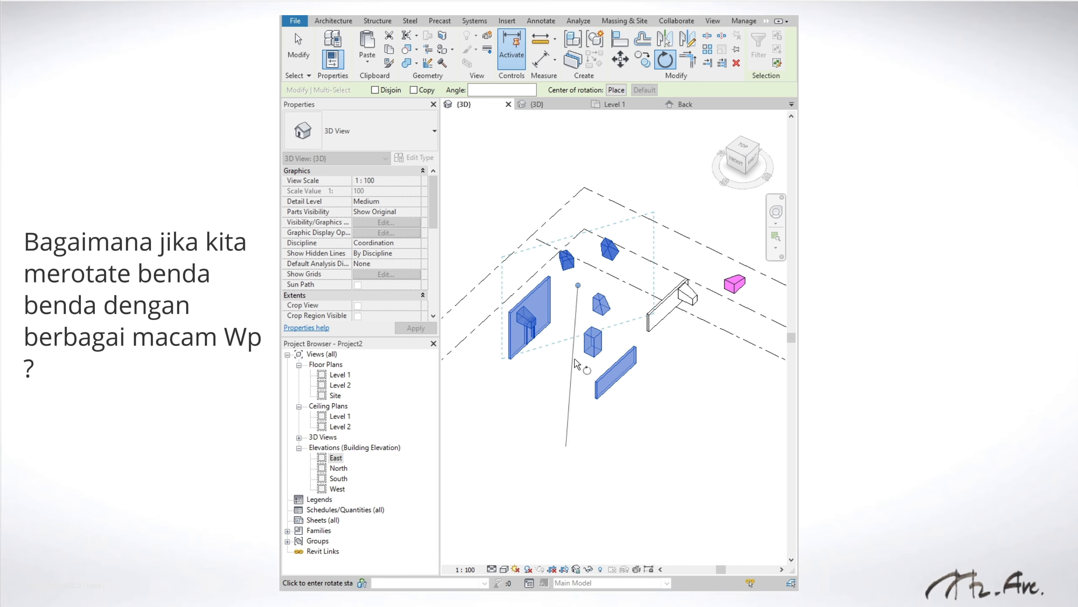
left_click(526, 292)
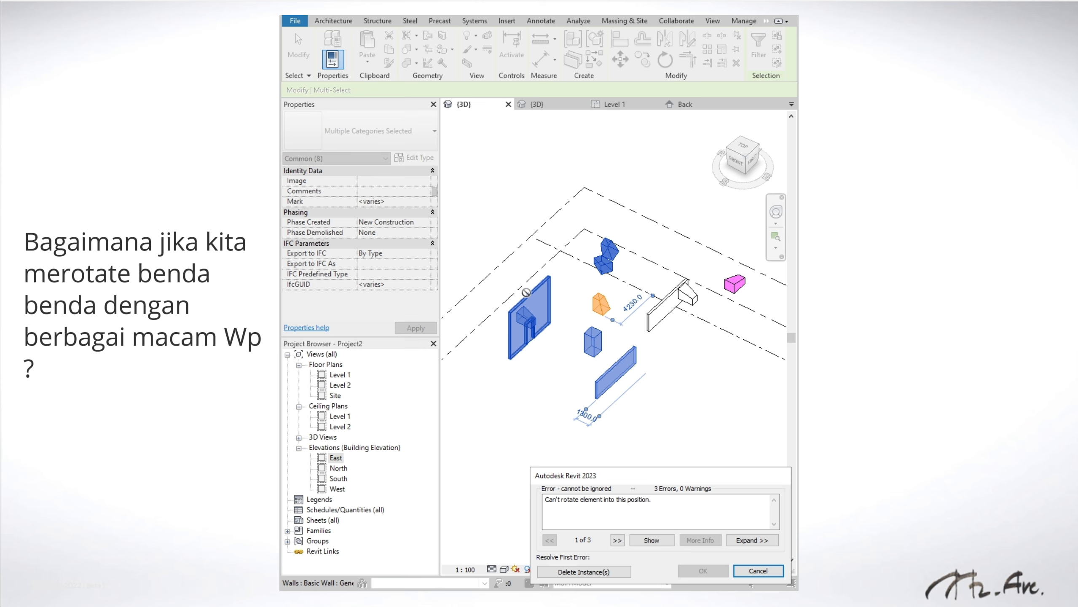
left_click(758, 570)
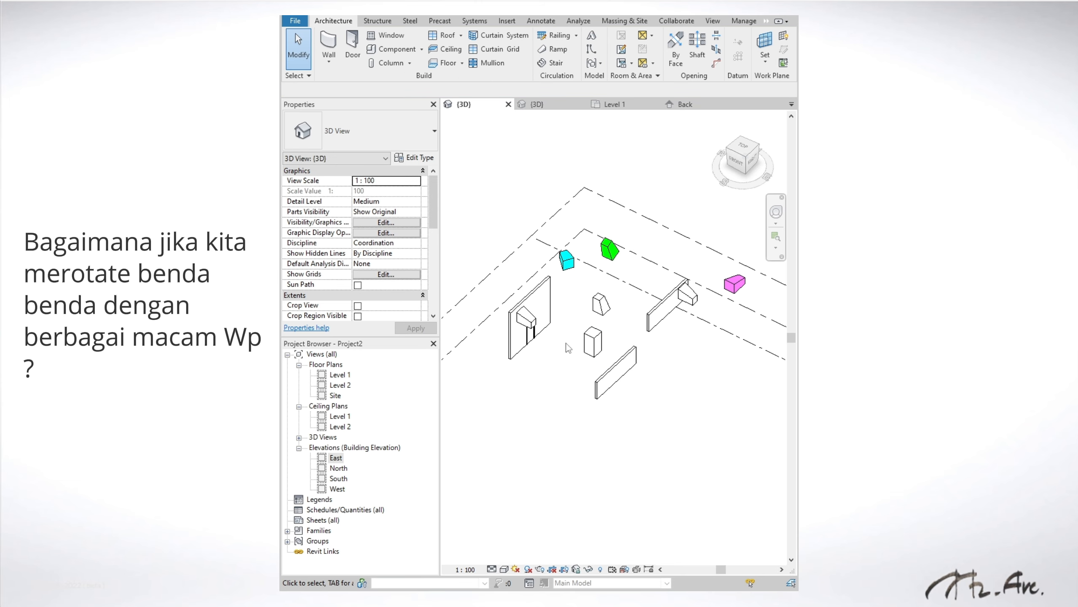
left_click(784, 35)
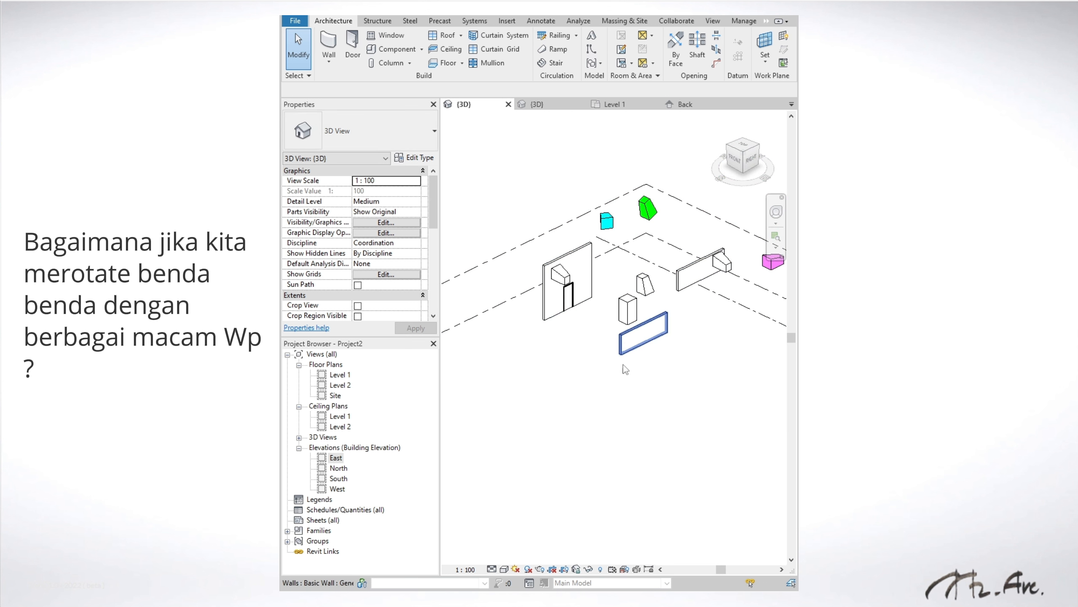
Rotate the door wall, front wall and Level 2 wall together about a center placed beside the front wall
left_click(594, 303)
left_click(664, 331, "ctrl")
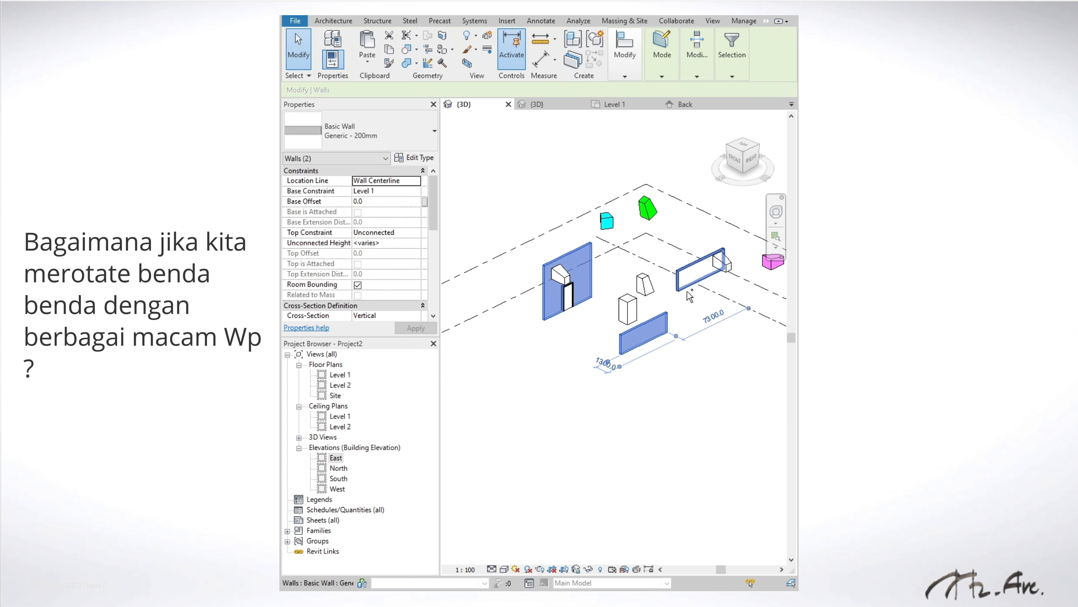
middle_click_drag(611, 370, 623, 387, "shift")
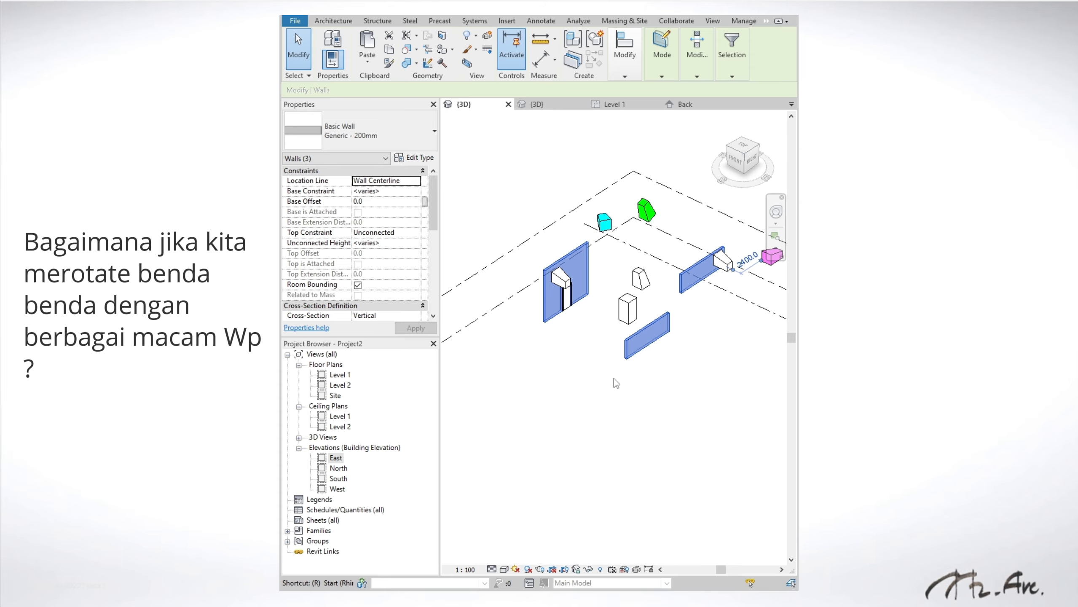
key("r")
key("o")
left_click_drag(635, 317, 704, 340)
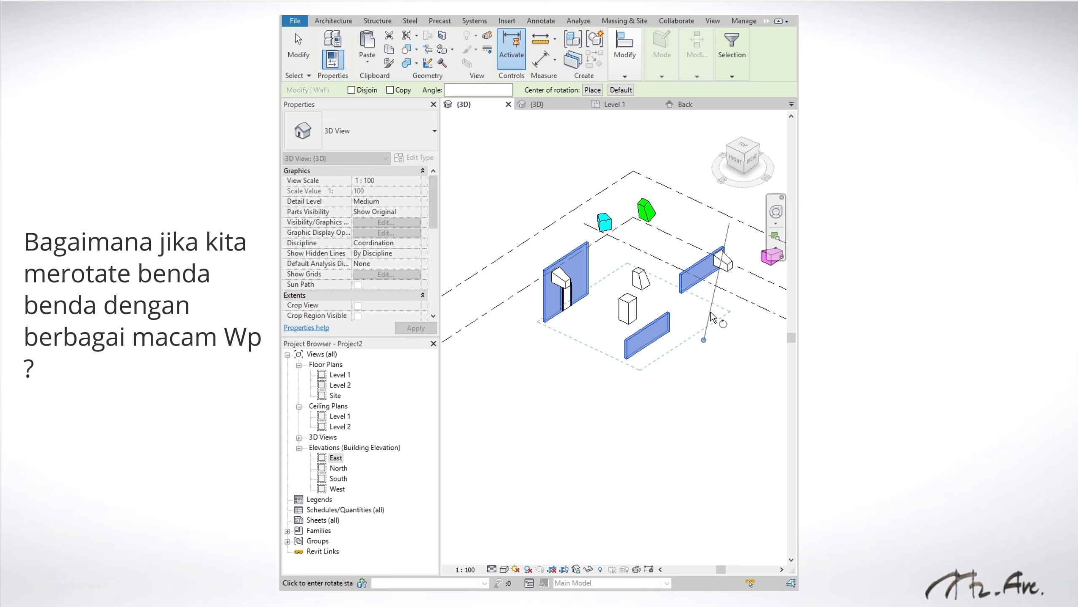
middle_click_drag(535, 332, 575, 280)
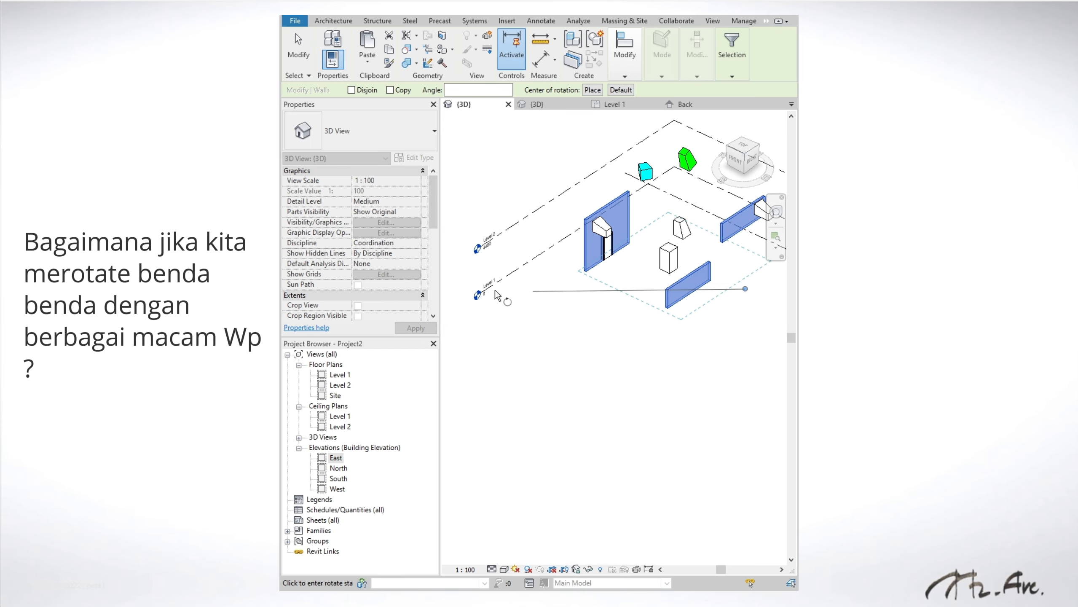
left_click(643, 282)
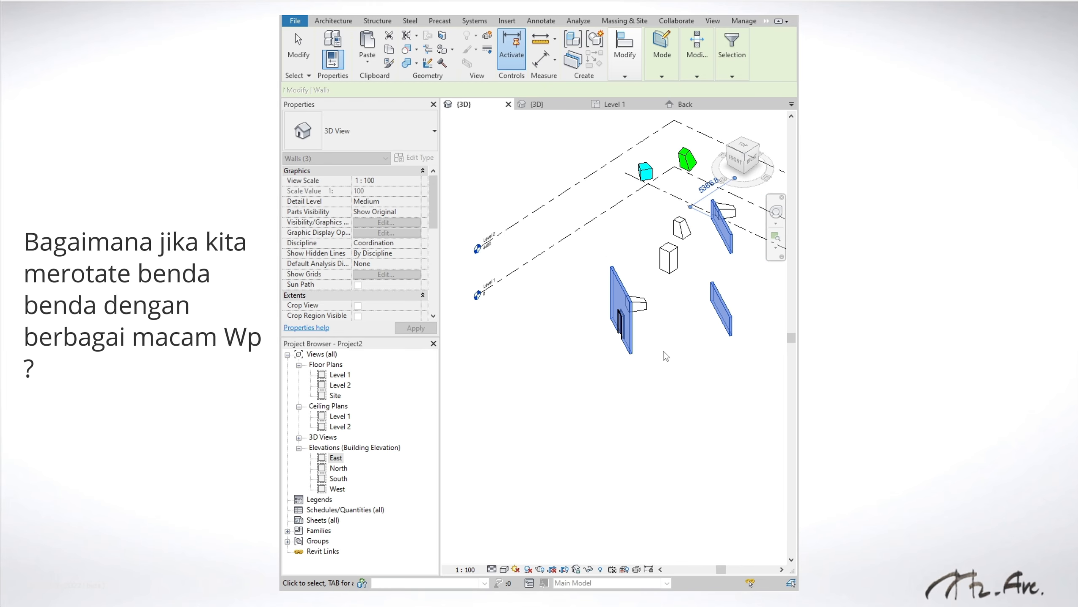
left_click(586, 409)
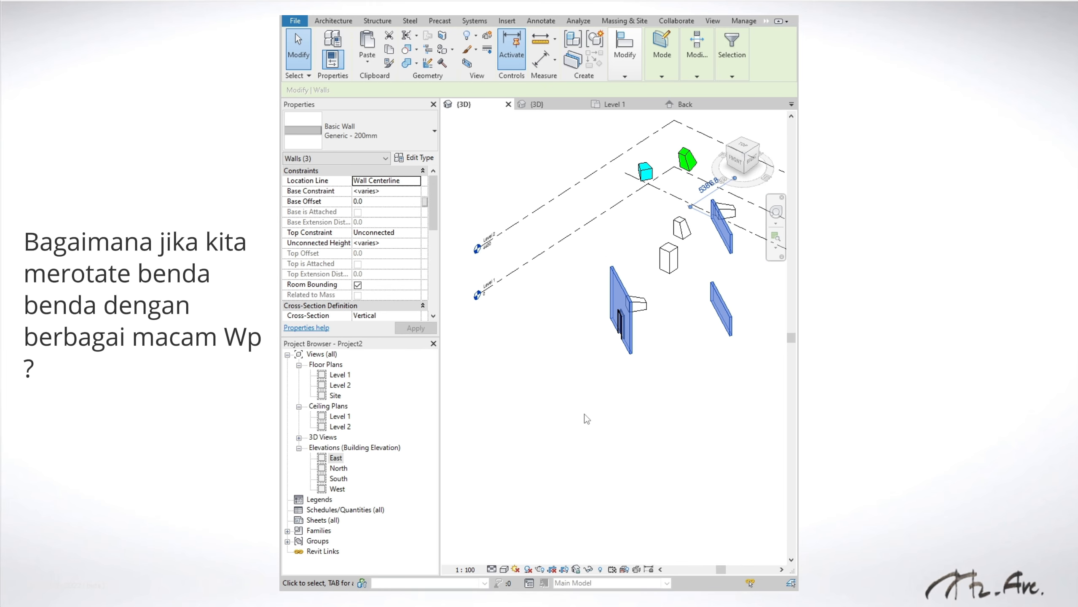
middle_click_drag(638, 397, 551, 380, "shift")
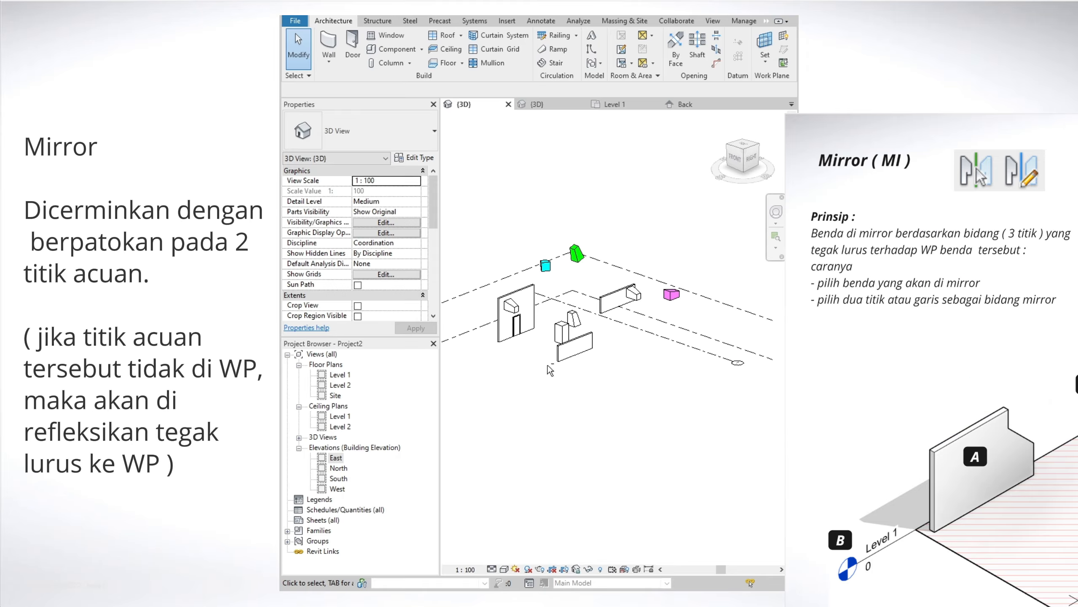
Mirror a copy of the door wall across an axis drawn between it and the uncolored blocks, and undo the copy
scroll(550, 370, "up", 4)
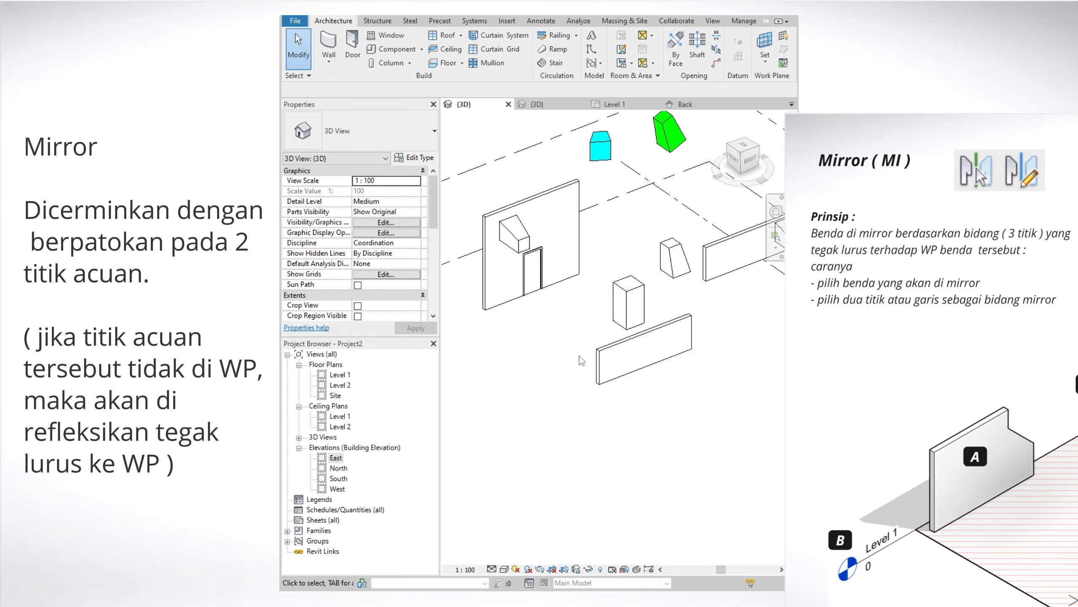
scroll(581, 360, "down", 4)
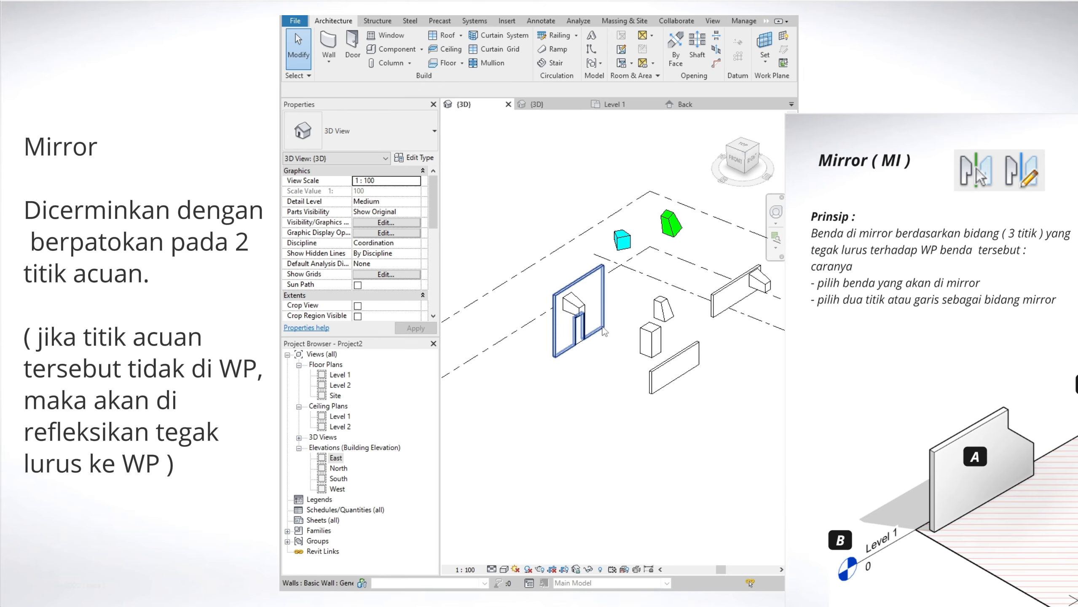
left_click(603, 327)
left_click(592, 363)
left_click(581, 343)
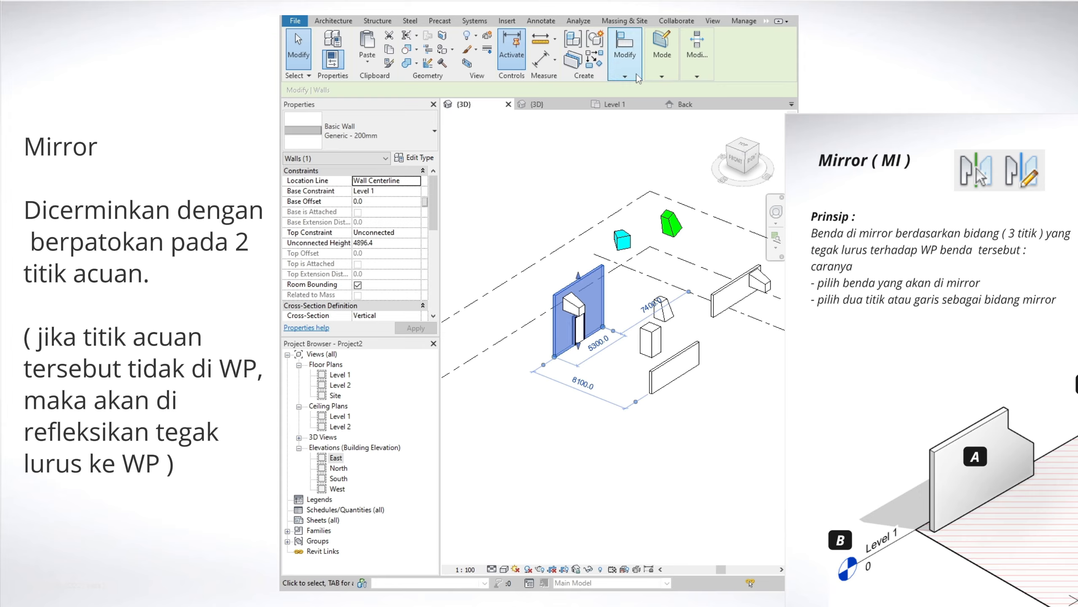
mouse_move(628, 77)
left_click(668, 96)
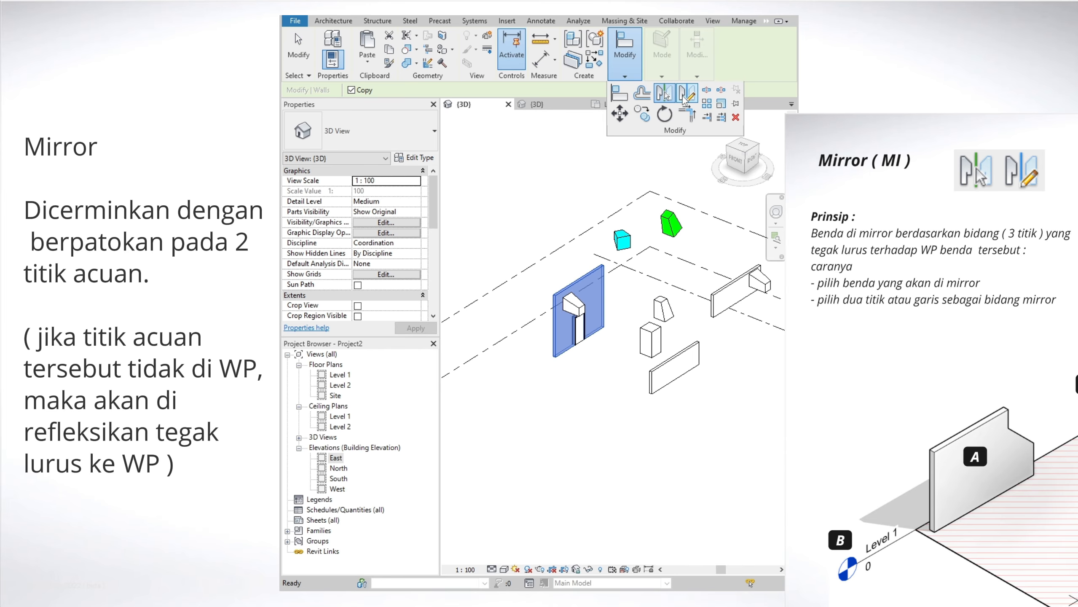
left_click(683, 98)
left_click(633, 323)
left_click(591, 429)
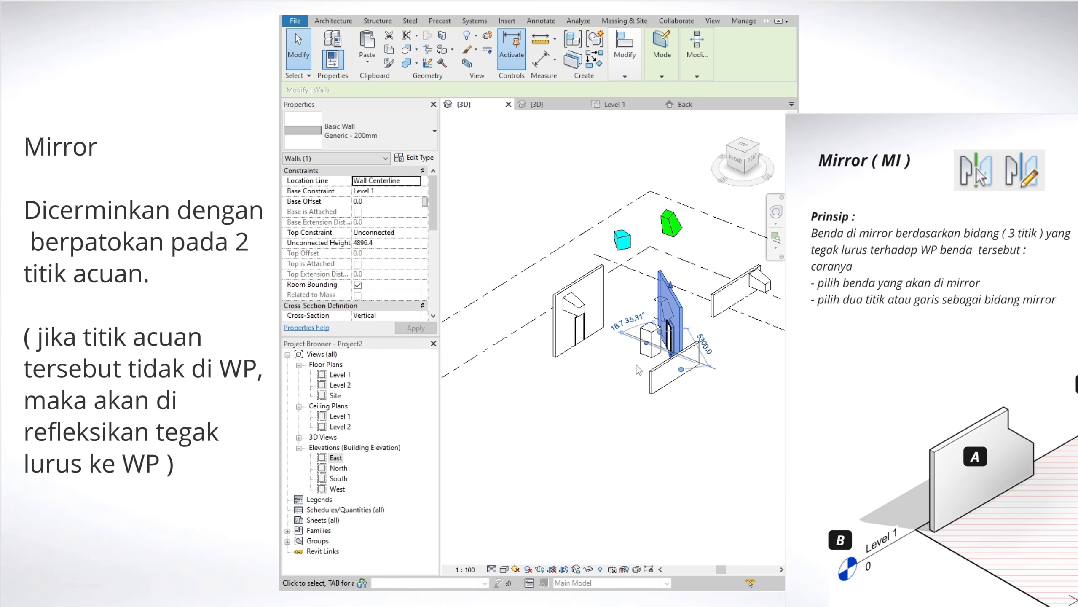
middle_click_drag(639, 369, 690, 340, "shift")
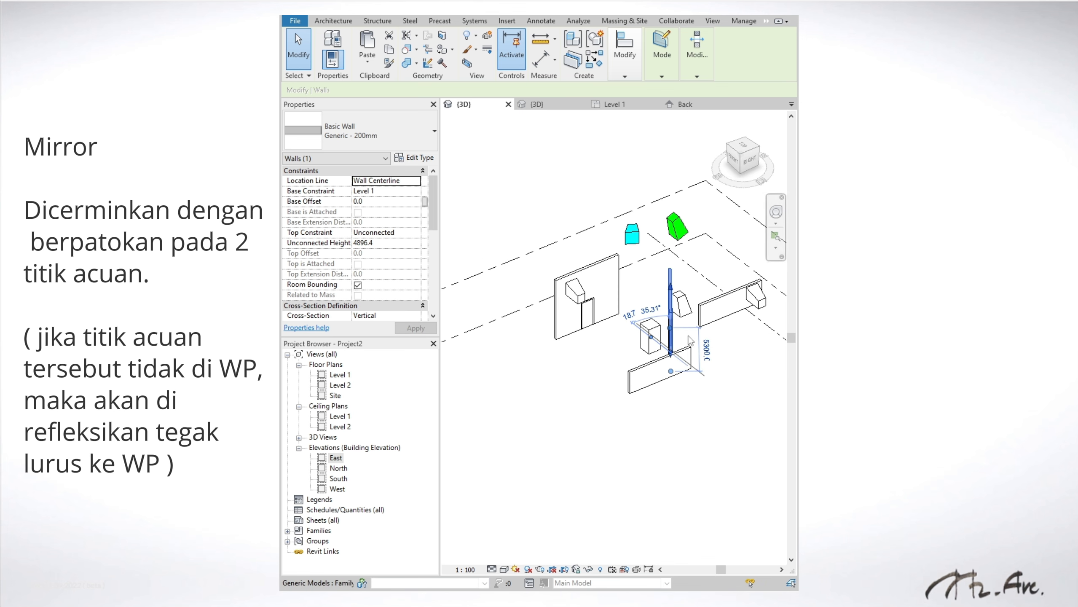
key("Escape")
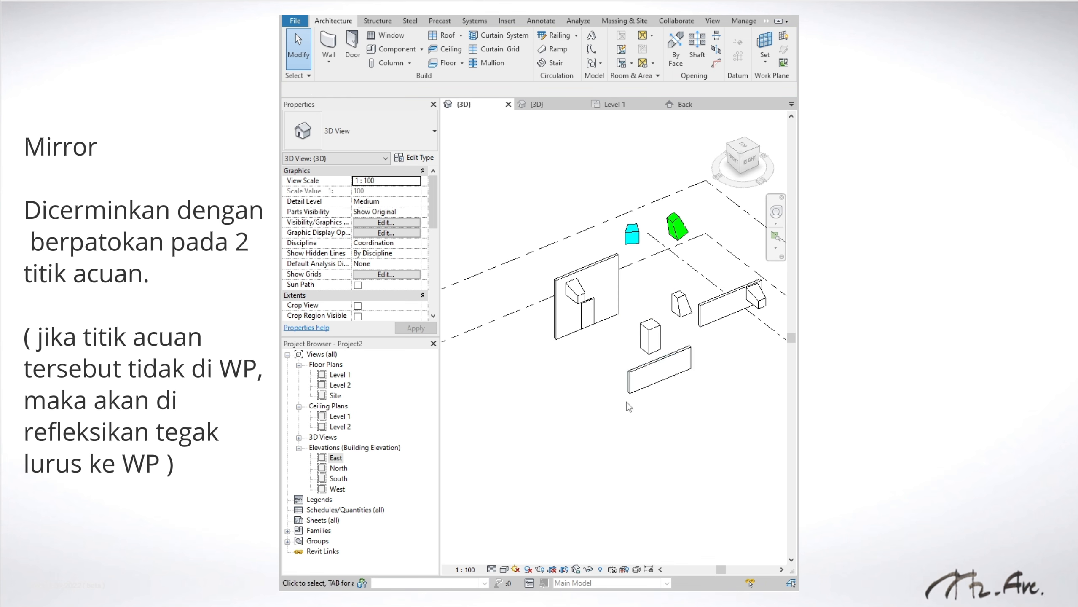
Try to mirror copies of the door wall and the cyan and green blocks together across a drawn axis, and cancel
middle_click_drag(602, 419, 615, 411, "shift")
left_click(615, 289)
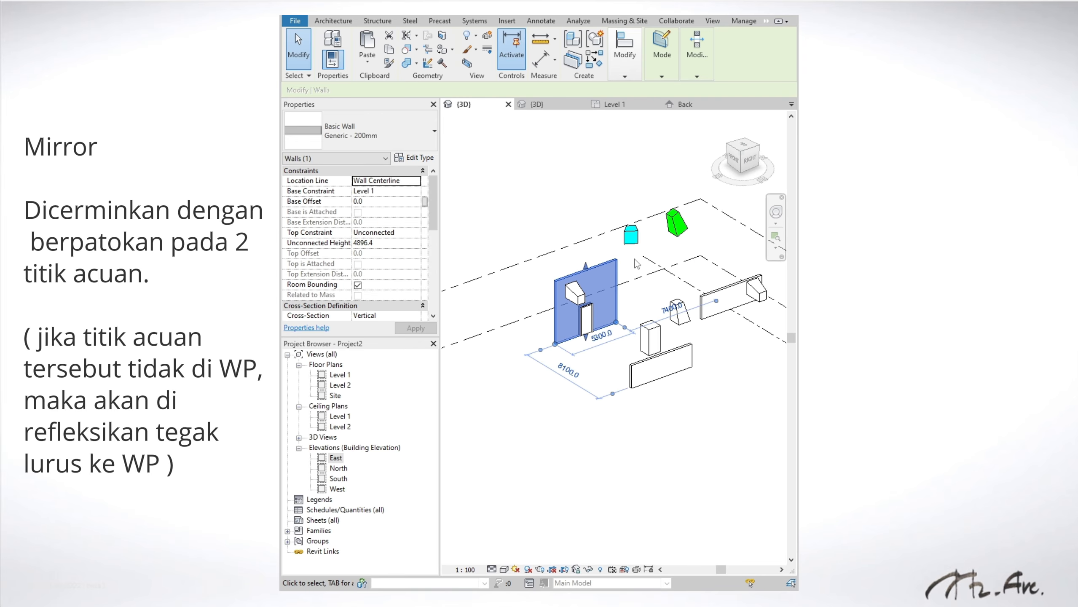
left_click(634, 244, "ctrl")
middle_click_drag(603, 348, 604, 397, "shift")
left_click(679, 225, "ctrl")
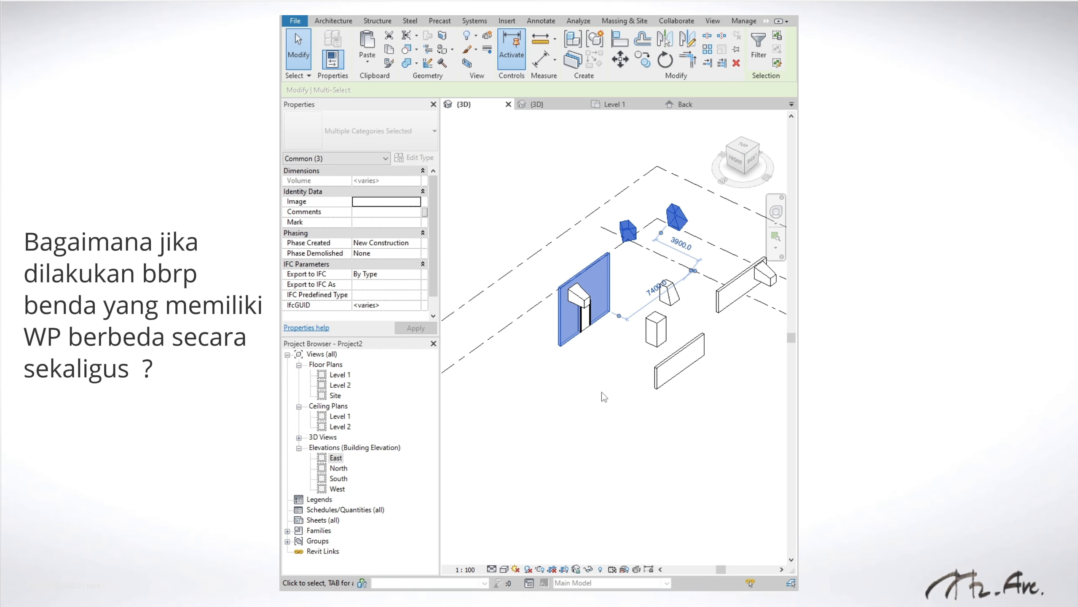
left_click(686, 42)
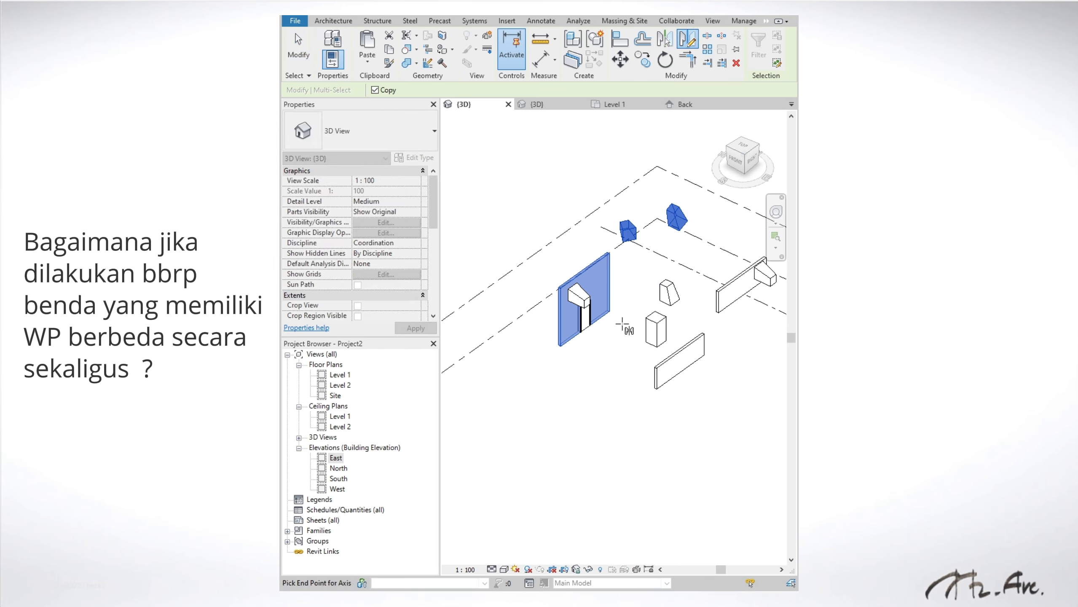
left_click(625, 325)
left_click(594, 402)
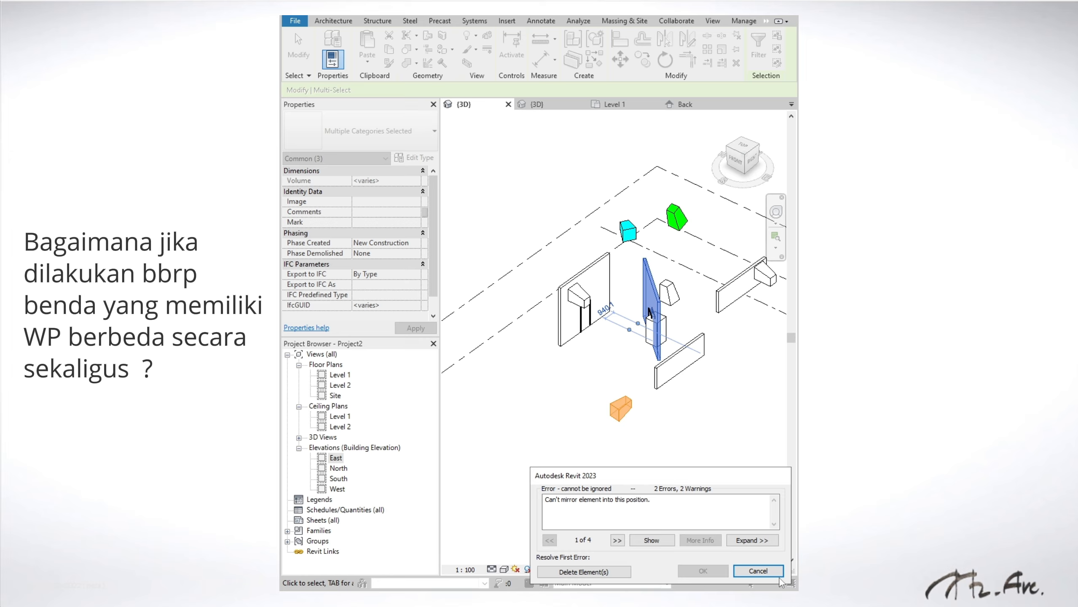
left_click(758, 571)
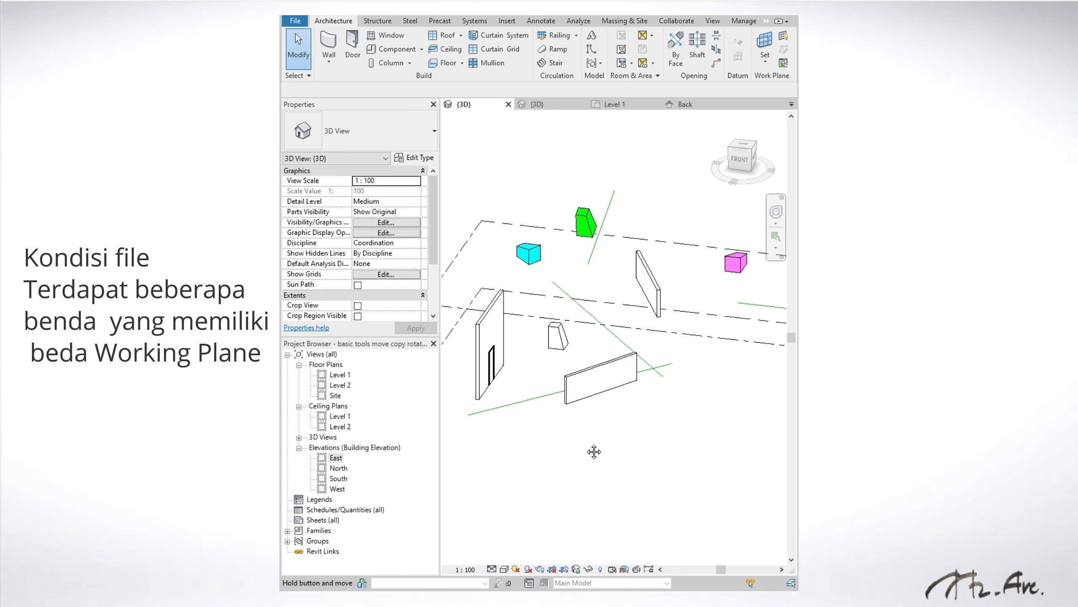
Inspect the work planes of the green model lines and the host of the green block, and clear the selection
middle_click_drag(592, 451, 556, 433, "shift")
left_click(570, 402)
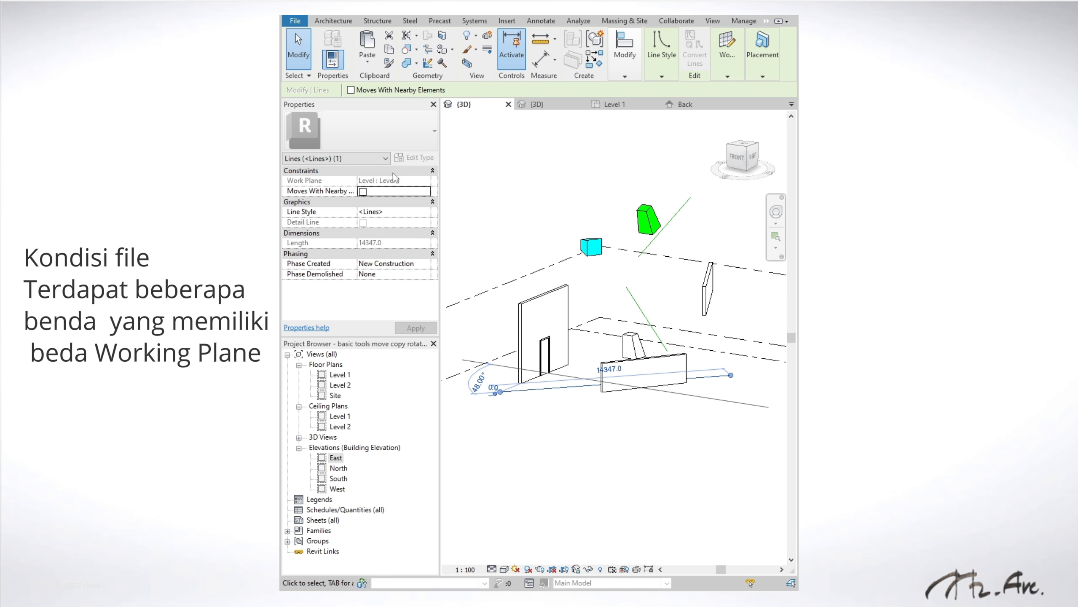
left_click(581, 454)
left_click(658, 234)
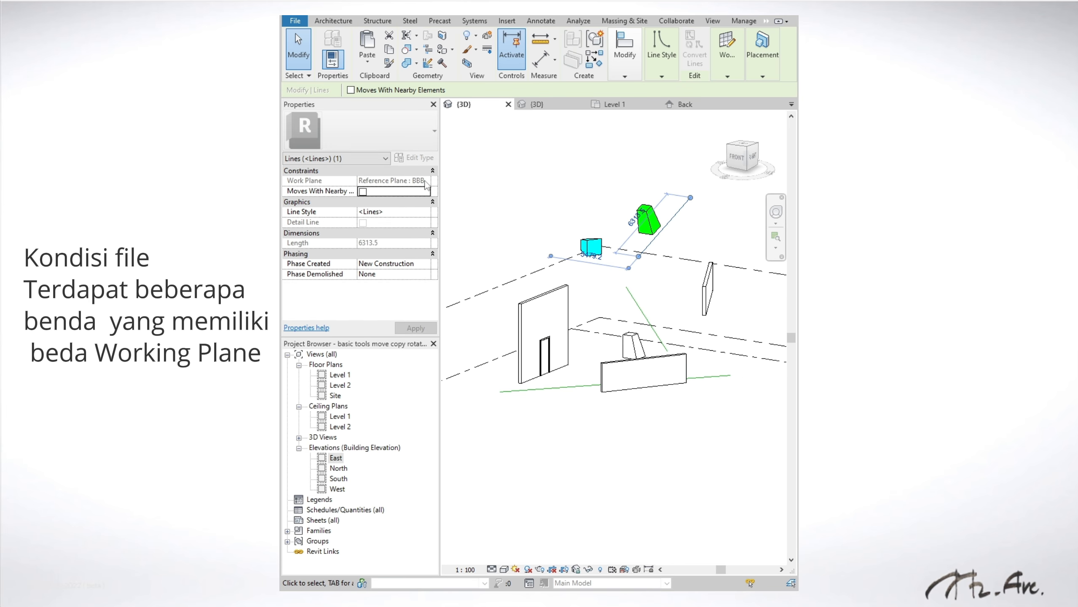
middle_click_drag(602, 255, 670, 287, "shift")
left_click(659, 211)
left_click(653, 350)
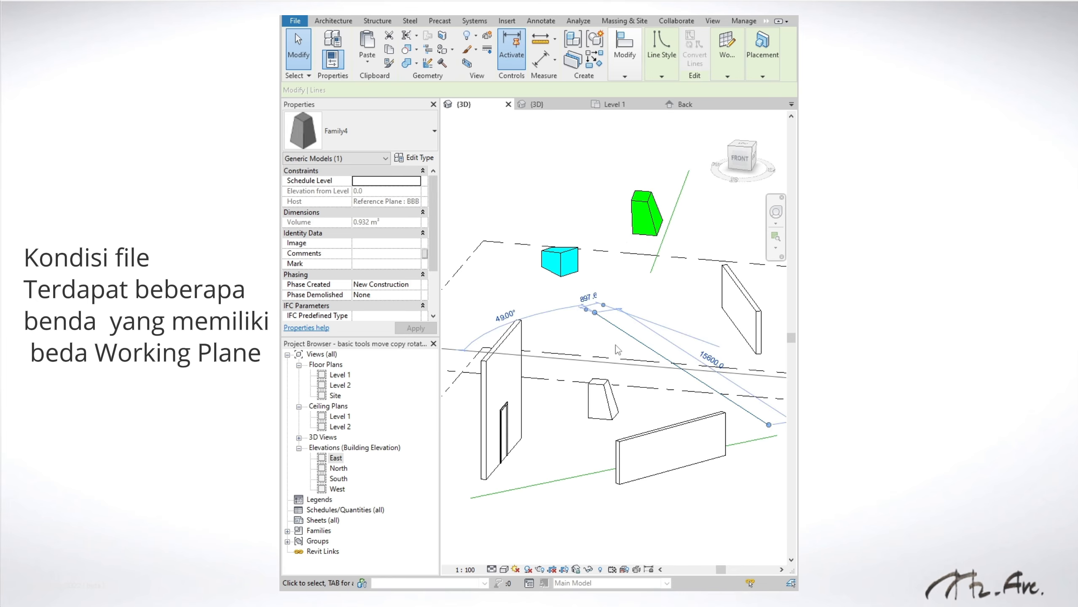
mouse_move(633, 381)
middle_mouse_down("shift")
mouse_move(609, 368)
mouse_move(650, 391)
mouse_move(636, 393)
middle_mouse_up("shift")
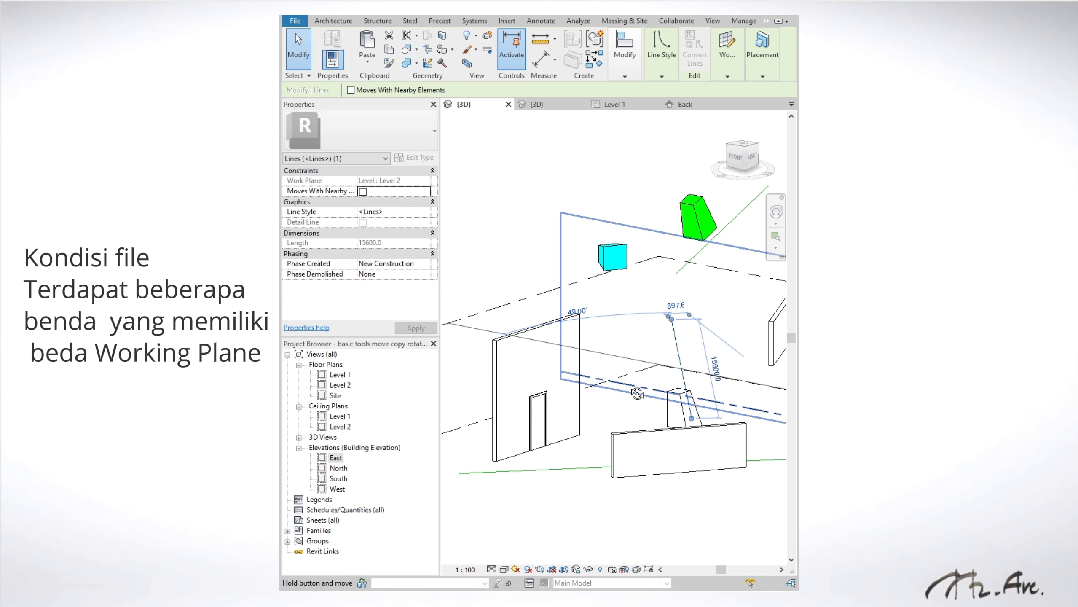
scroll(636, 416, "down", 2)
left_click(681, 467)
middle_click_drag(680, 466, 702, 426, "shift")
left_click(734, 400)
left_click(703, 426)
scroll(646, 479, "down", 2)
middle_click_drag(655, 506, 626, 464, "shift")
scroll(646, 478, "up", 2)
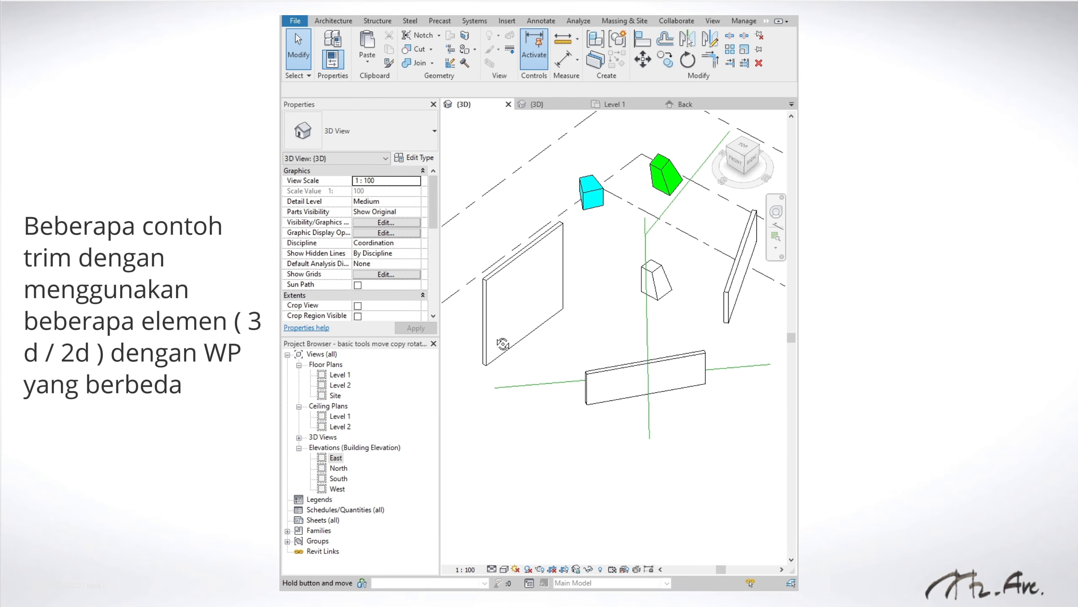
Trim the tall wall and the front wall on Level 1 to a corner, and undo the trim
middle_click_drag(494, 336, 542, 334)
key("t")
key("r")
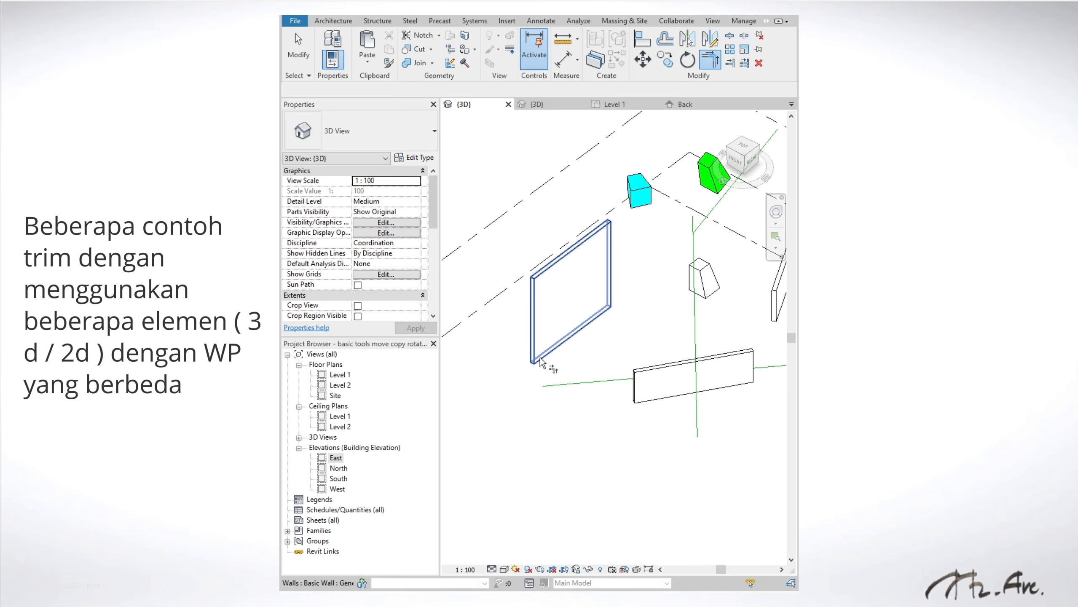
left_click(542, 362)
left_click(645, 400)
scroll(559, 382, "down", 3)
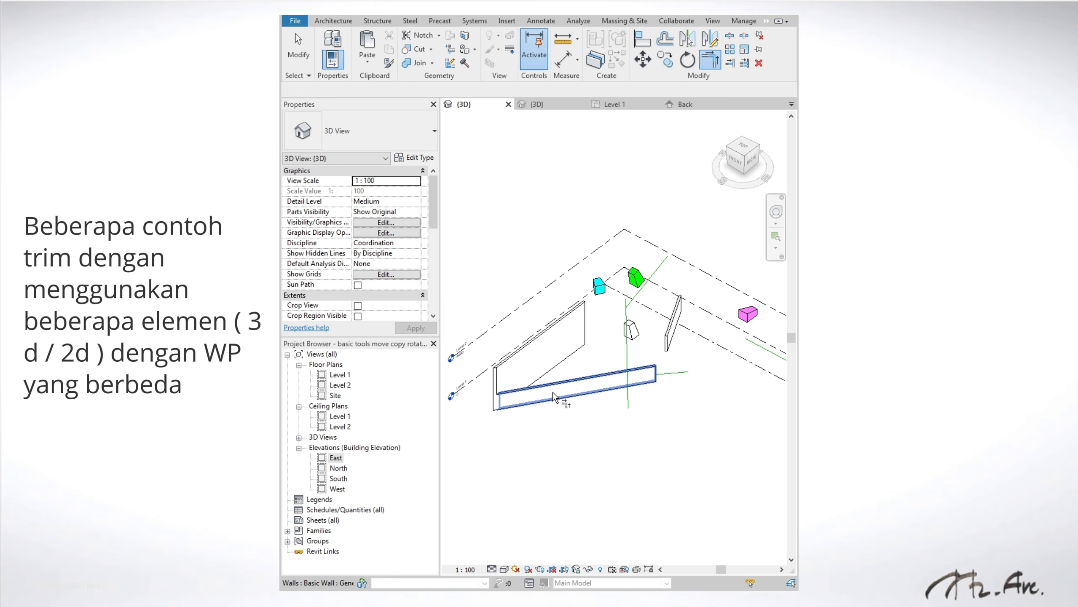
scroll(572, 318, "up", 3)
scroll(489, 425, "down", 2)
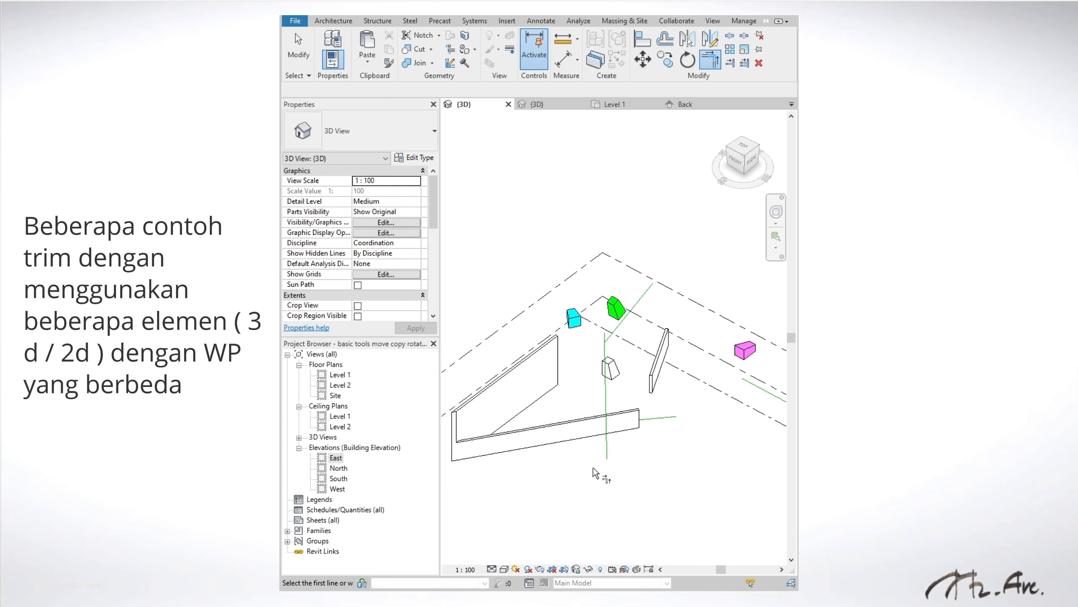
key("ctrl+z")
key("Escape")
Trim the front Level 1 wall and the Level 2 wall to their common corner, undo it, and leave the command
mouse_move(621, 441)
middle_mouse_down("shift")
mouse_move(676, 382)
mouse_move(614, 420)
middle_mouse_up("shift")
middle_click_drag(703, 420, 633, 453)
key("t")
key("r")
left_click(623, 447)
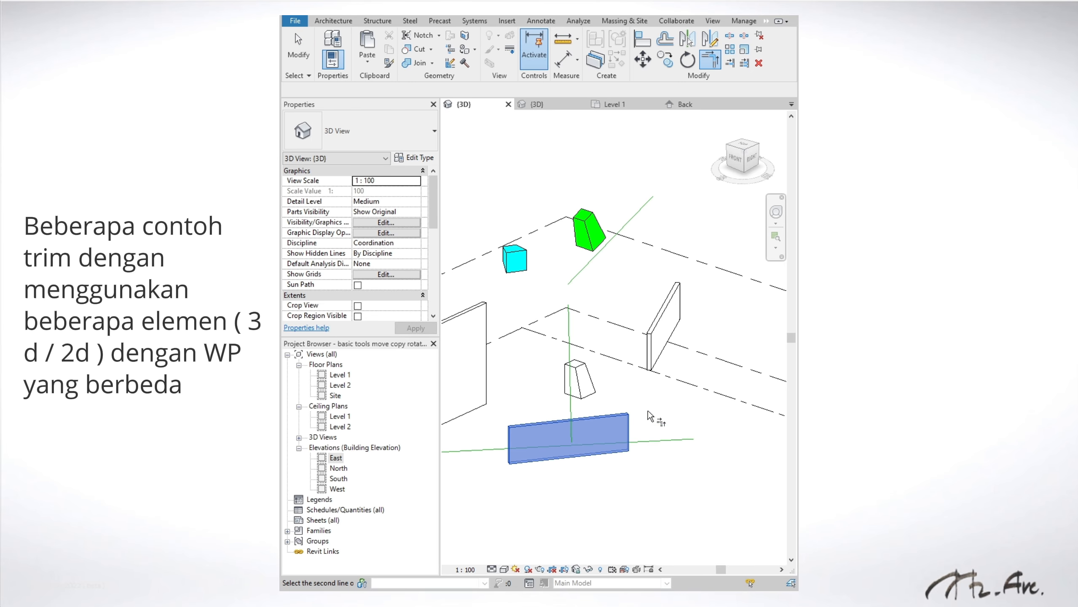
left_click(654, 364)
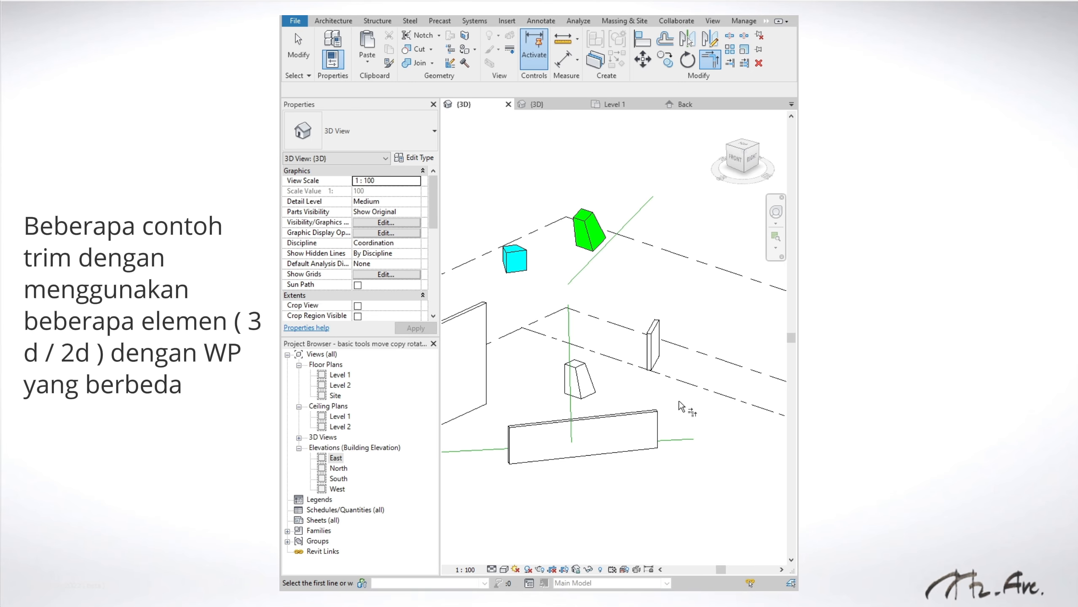
middle_click_drag(697, 406, 704, 382, "shift")
key("Escape")
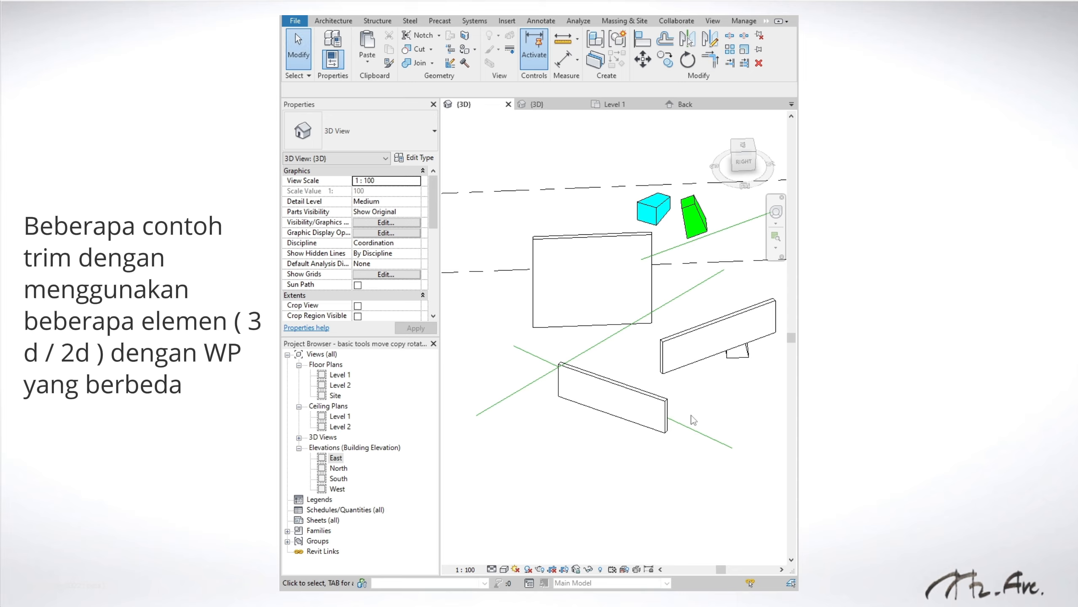
Trim the front Level 1 wall and the Level 2 wall to a corner again, keeping the Level 2 wall's far part
key("r")
left_click(663, 431)
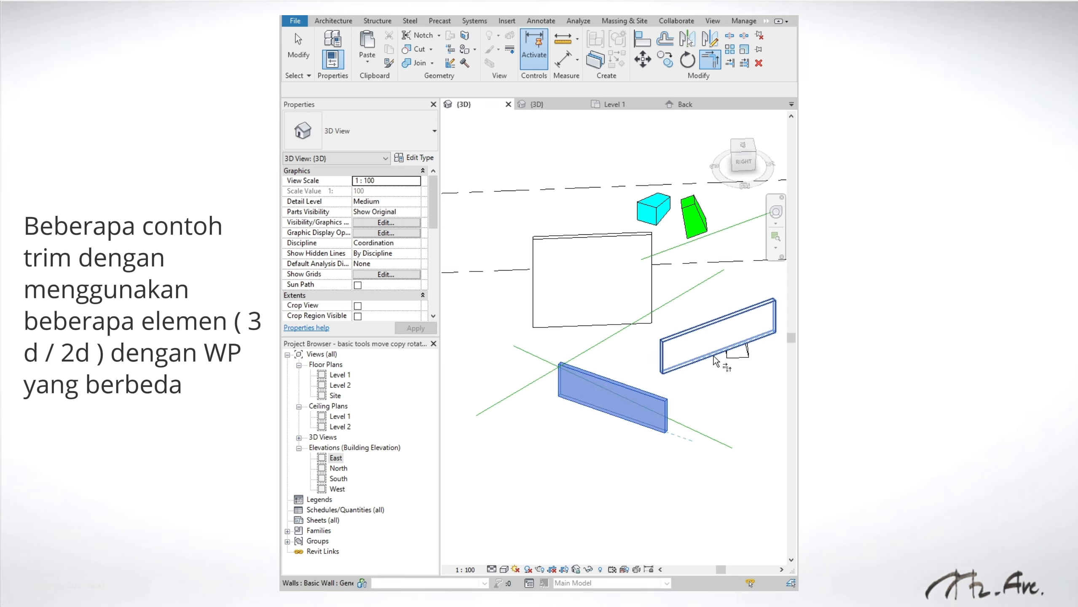
left_click(714, 358)
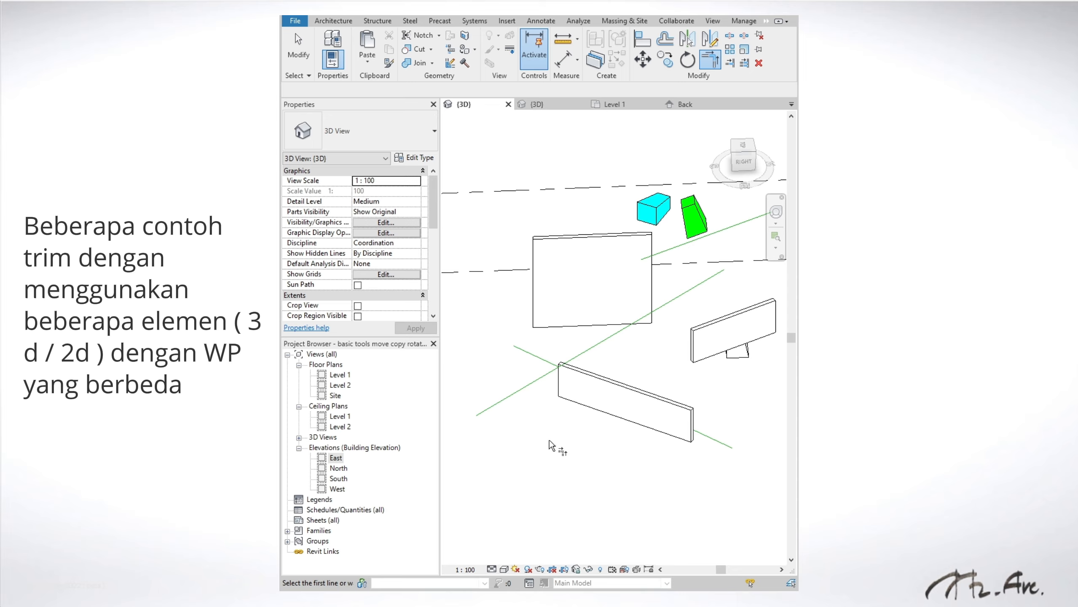
key("Escape")
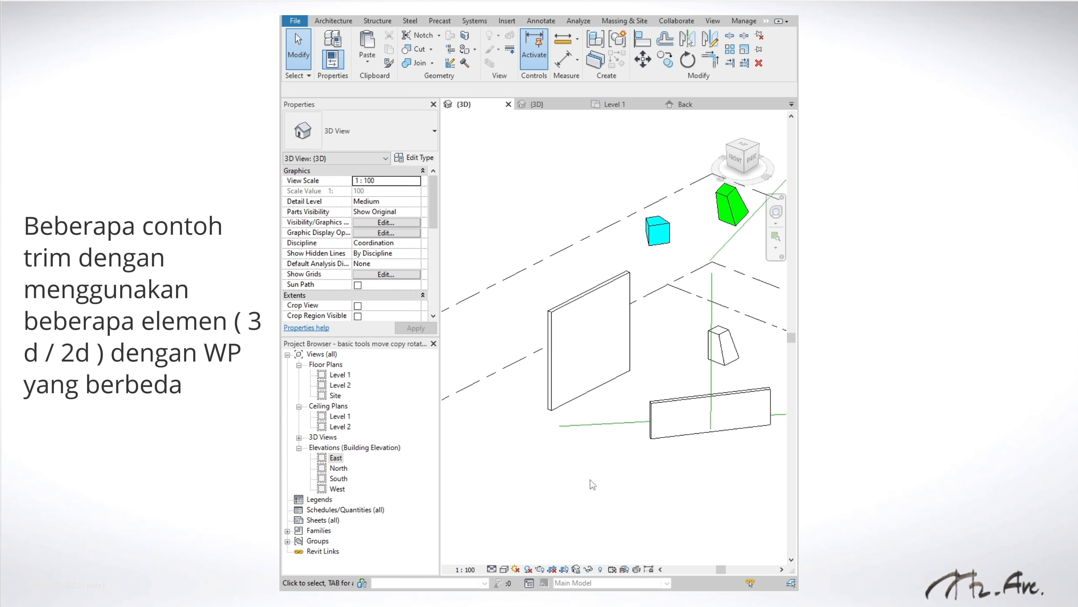
Trim the tall wall to a corner with the green model line running along the front wall, and undo the trim
key("t")
key("r")
left_click(556, 405)
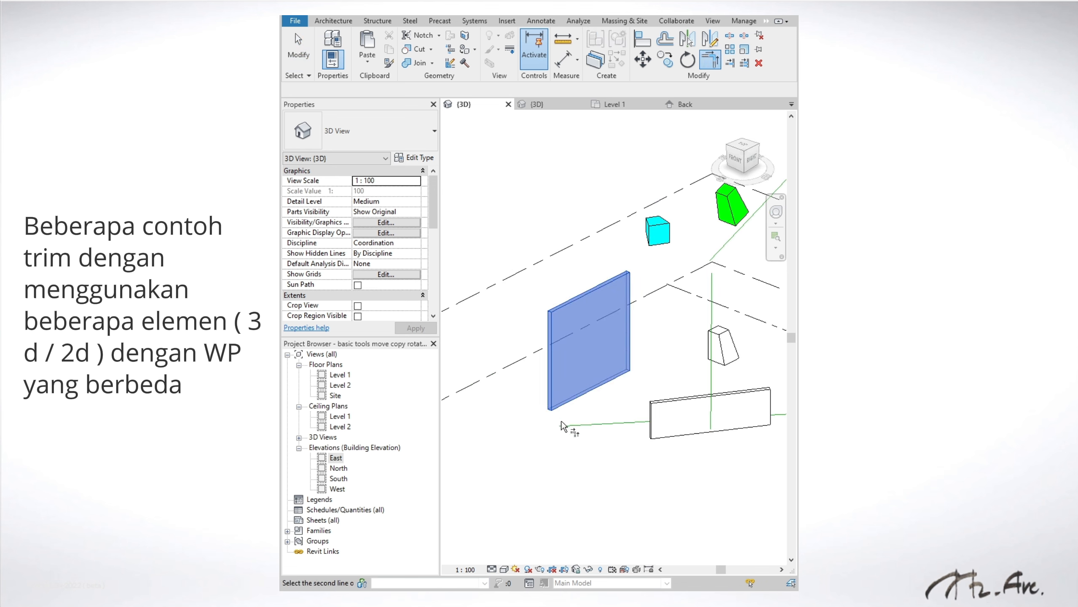
left_click(561, 422)
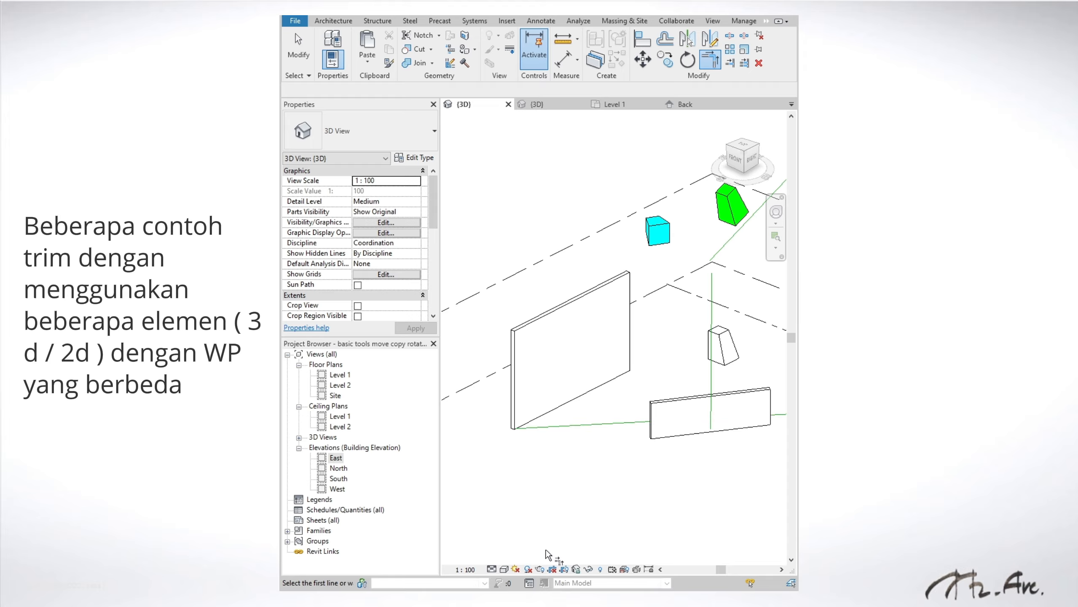
scroll(619, 519, "down", 2)
key("Escape")
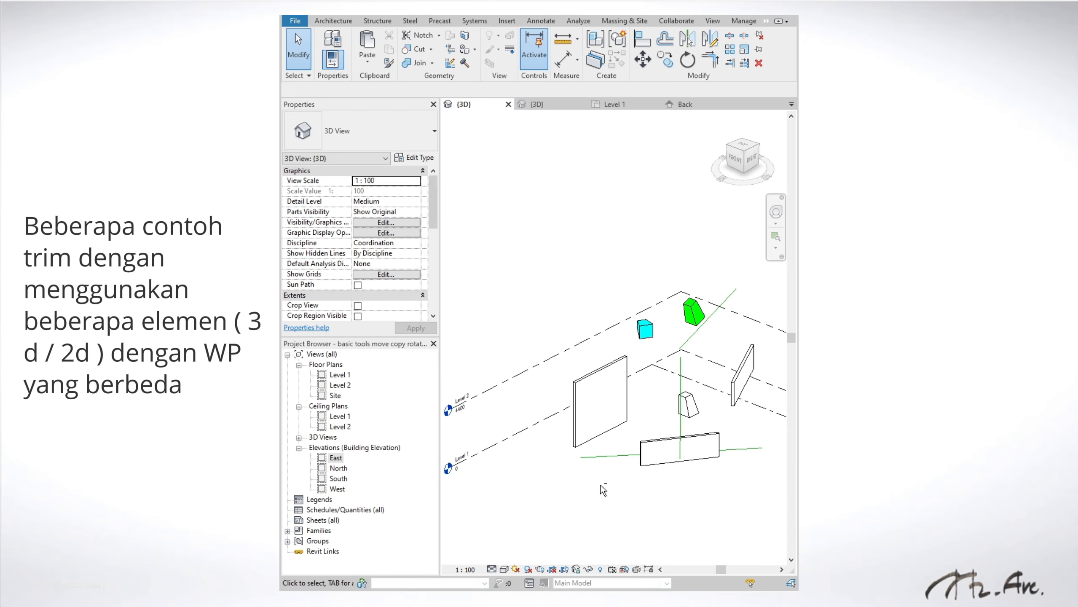
Try to trim the tall wall to the other green model line, which crosses the front wall, and leave the command
middle_click_drag(622, 515, 629, 423, "shift")
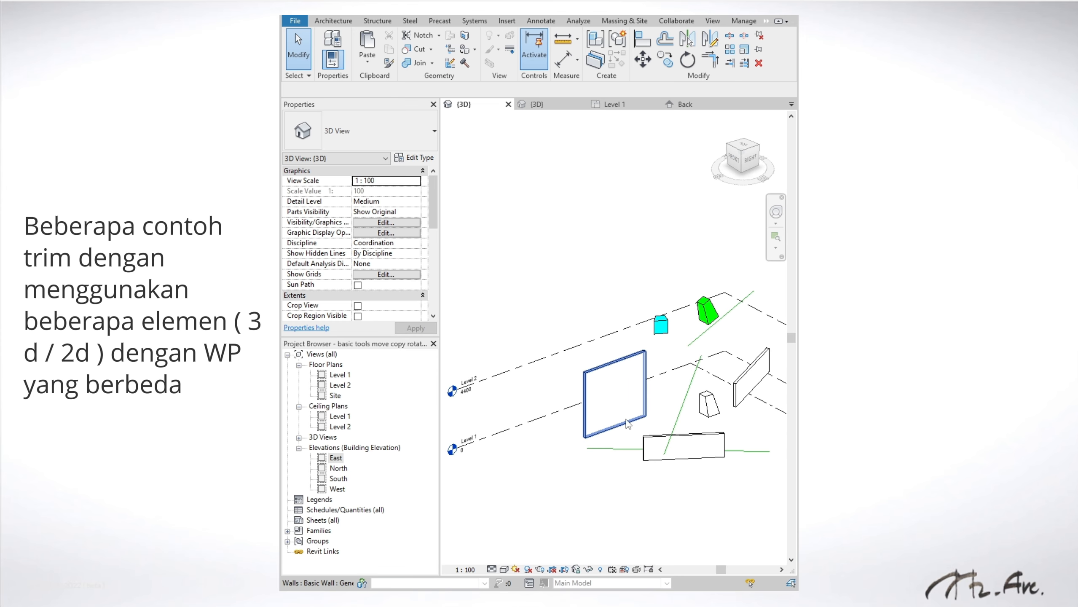
key("t")
key("r")
left_click(644, 419)
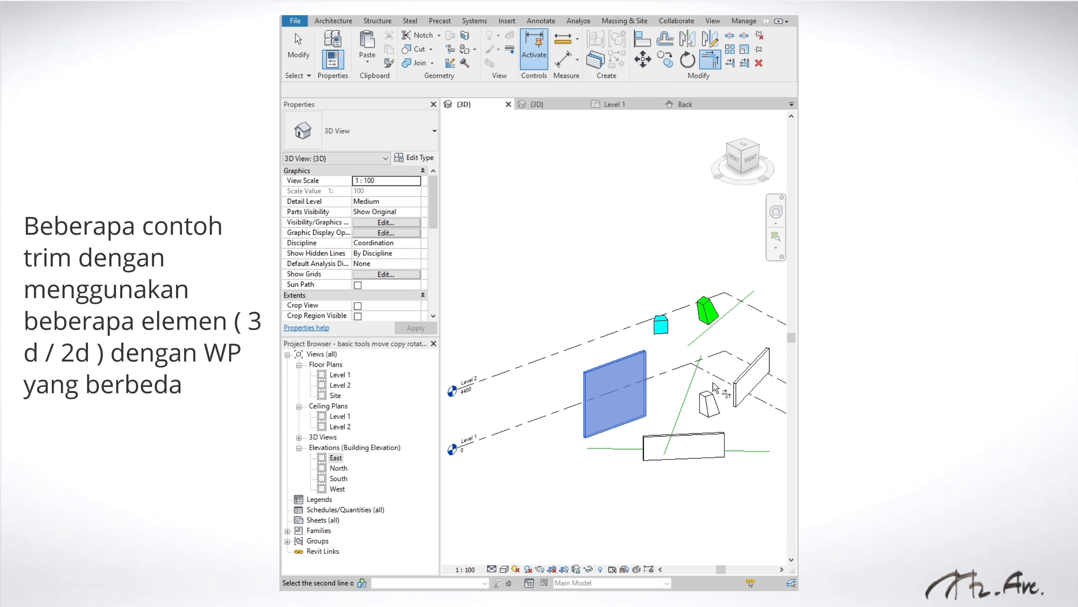
left_click(696, 368)
middle_click_drag(723, 377, 692, 365, "shift")
middle_click_drag(538, 455, 609, 471)
scroll(599, 423, "down", 1)
key("Escape")
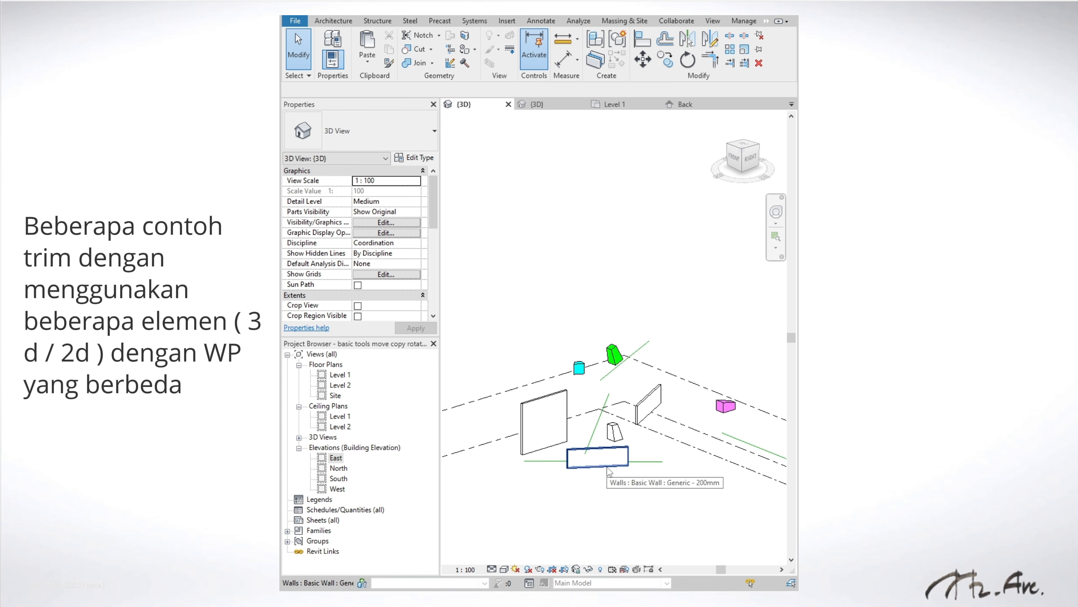
Try to trim the tall wall to the green model line near the magenta block
middle_click_drag(600, 488, 623, 502, "shift")
middle_click_drag(715, 466, 708, 432)
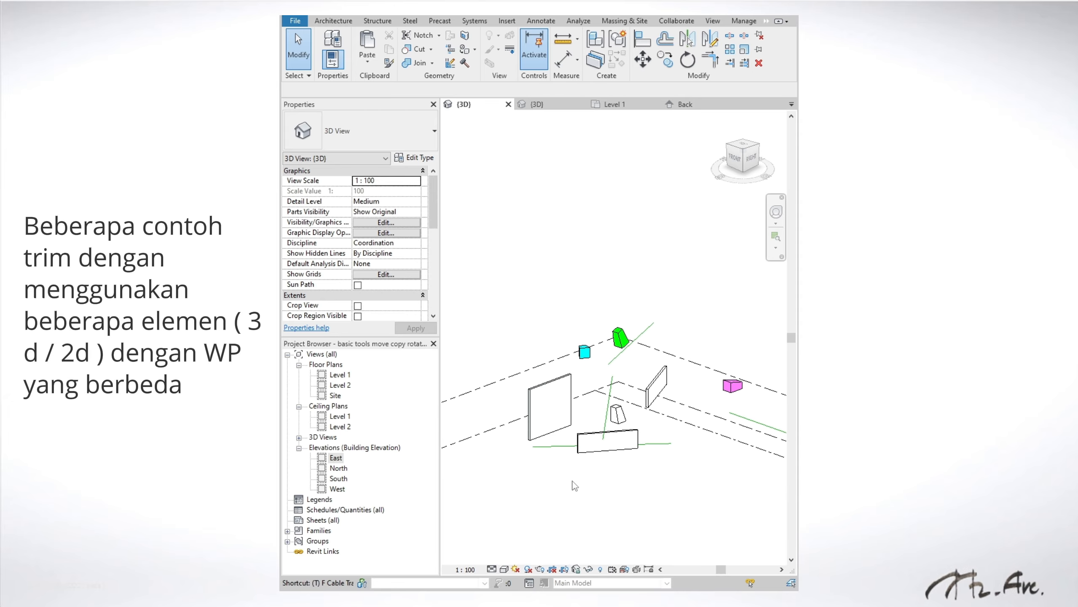
key("r")
left_click(571, 434)
left_click(736, 416)
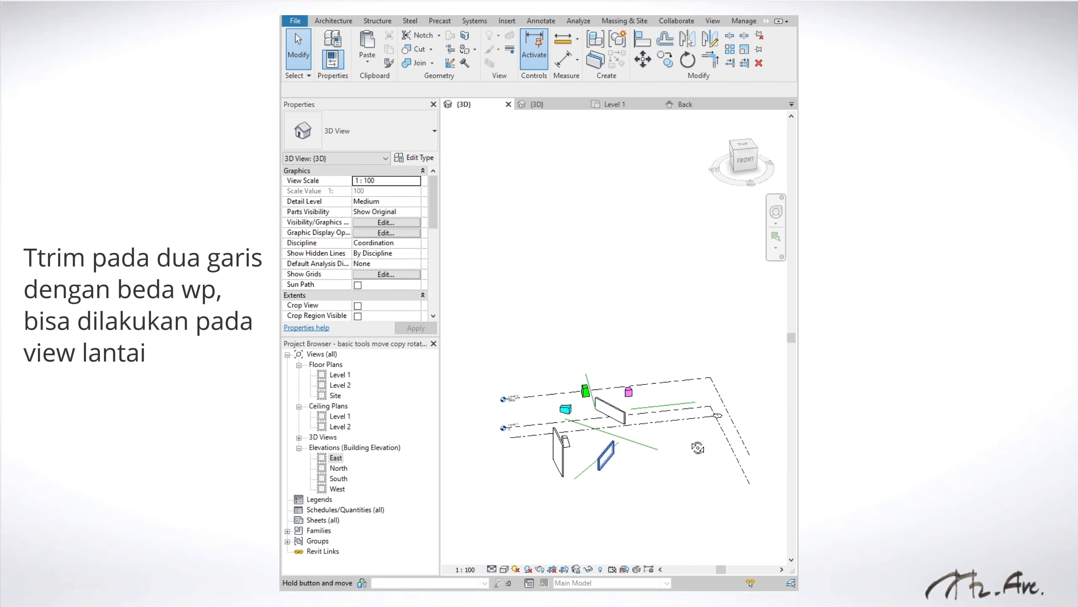
Try to trim the two crossing green model lines on different work planes to a corner in the 3D view
middle_click_drag(586, 447, 624, 471, "shift")
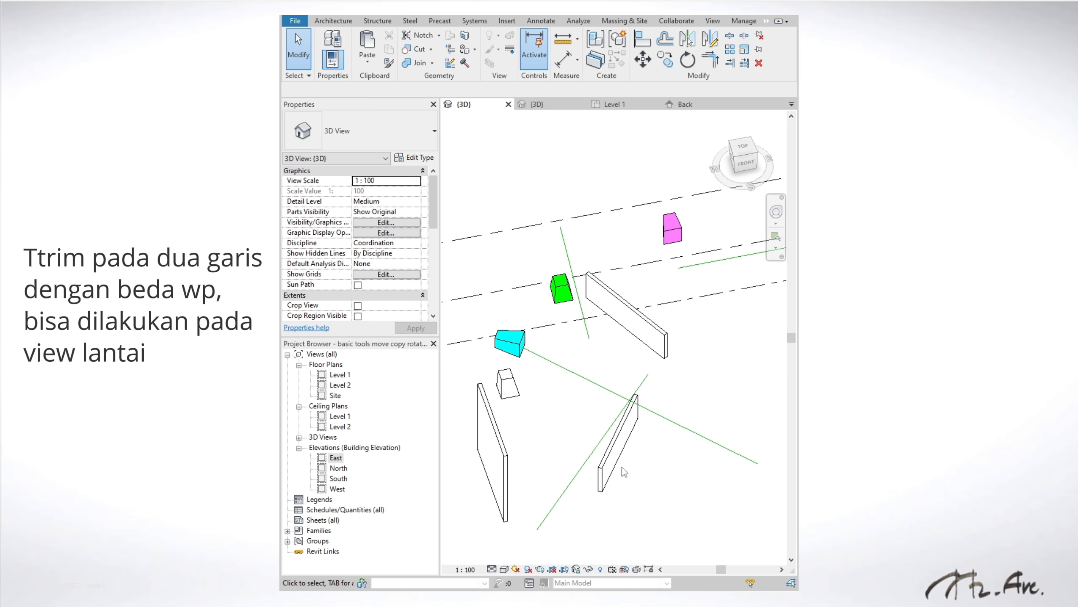
key("t")
key("r")
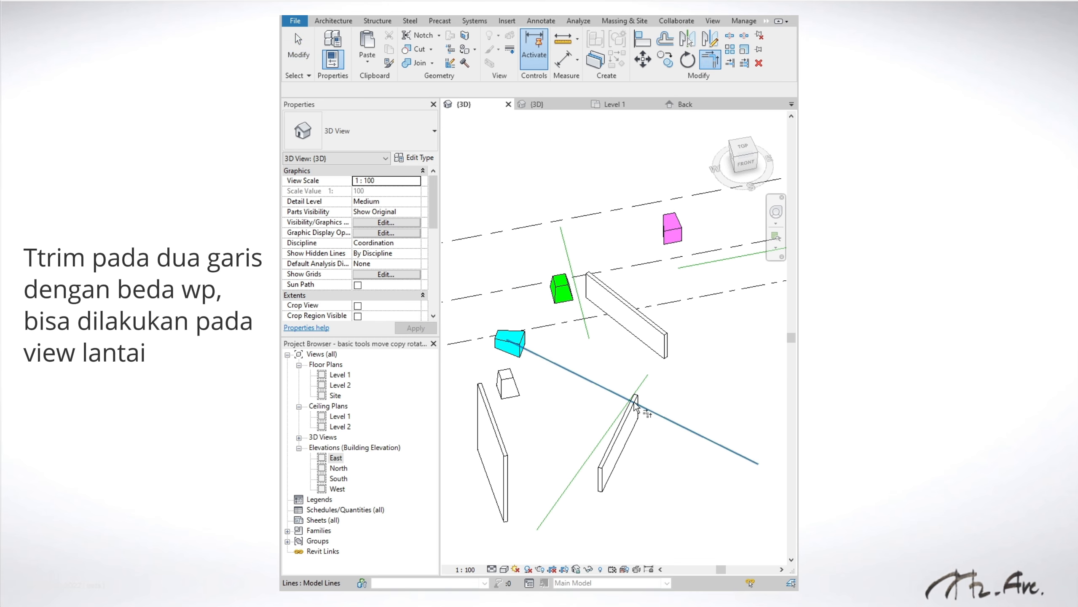
left_click(598, 387)
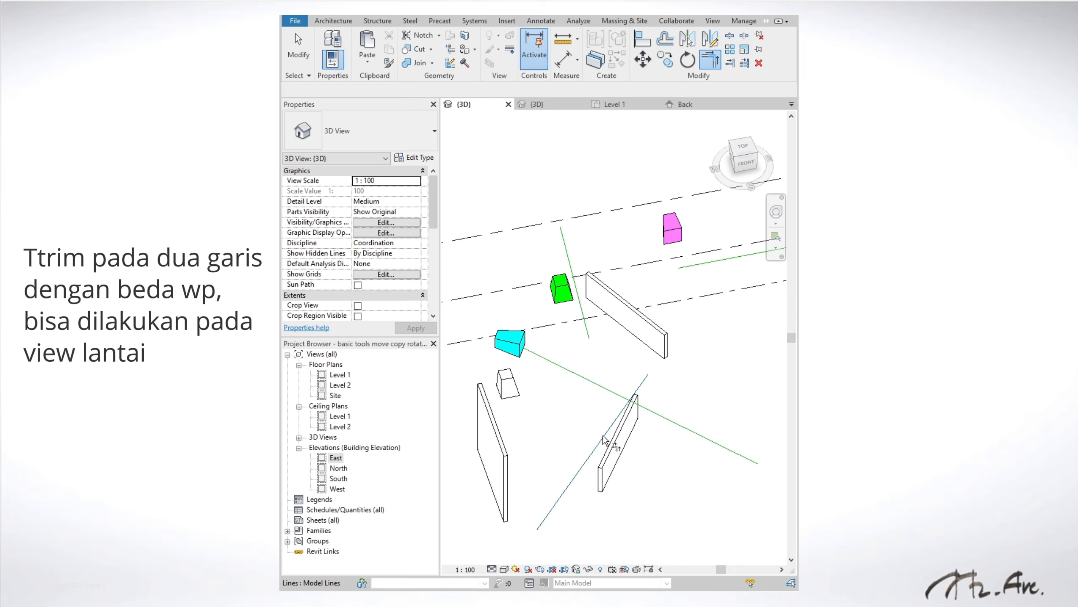
middle_click_drag(650, 457, 633, 464, "shift")
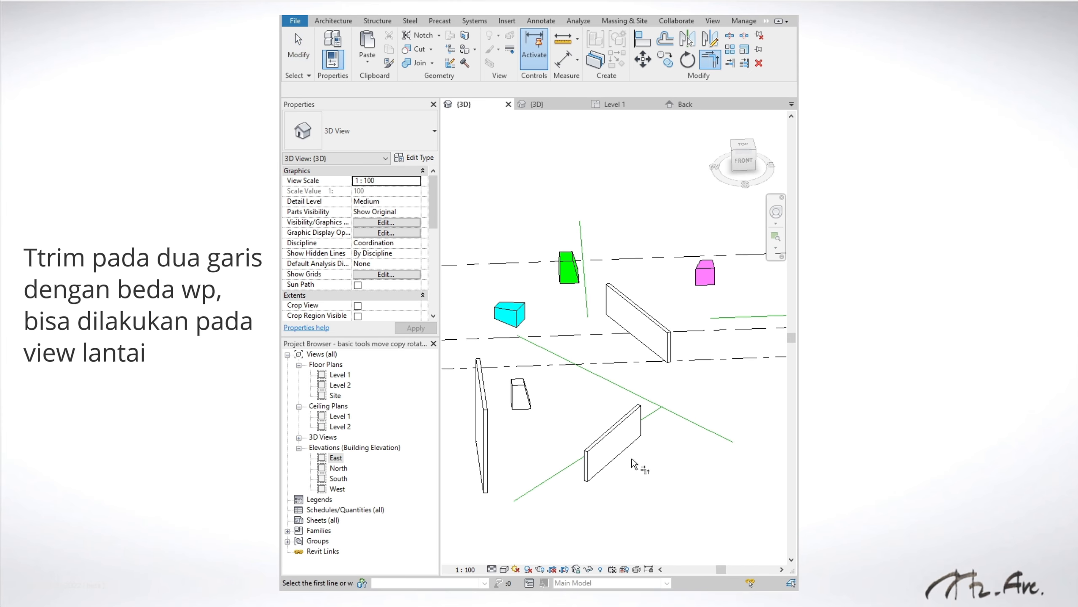
Trim the front wall and the model line crossing it to their common corner in the 3D view, and leave the command
left_click(611, 455)
left_click(603, 379)
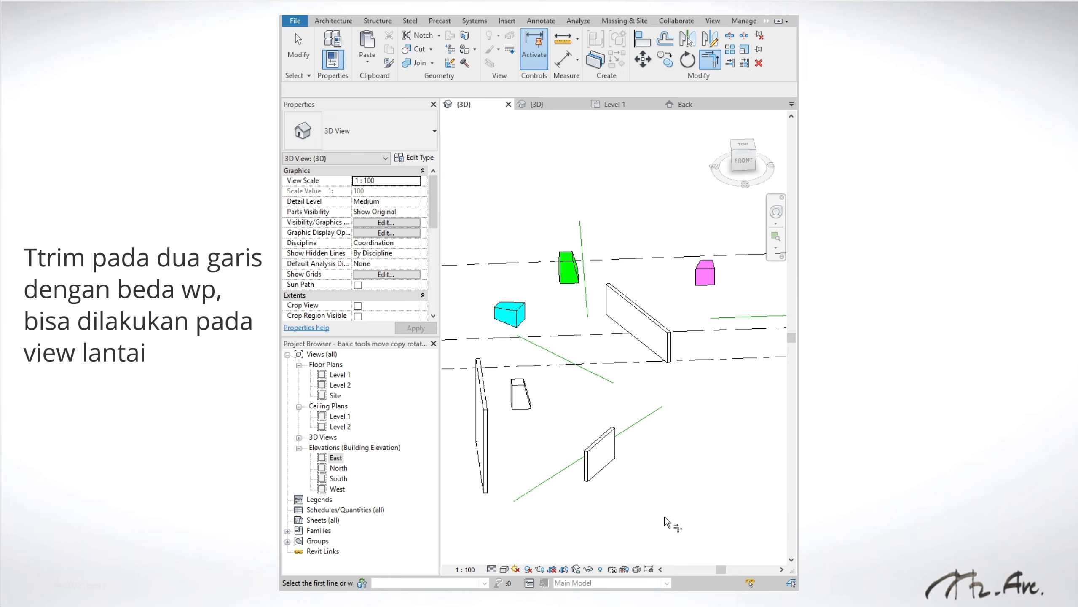
key("Escape")
key("Escape")
Trim the two crossing model lines to a corner in the Level 2 floor plan, undo it, and return to the 3D view
double_click(340, 385)
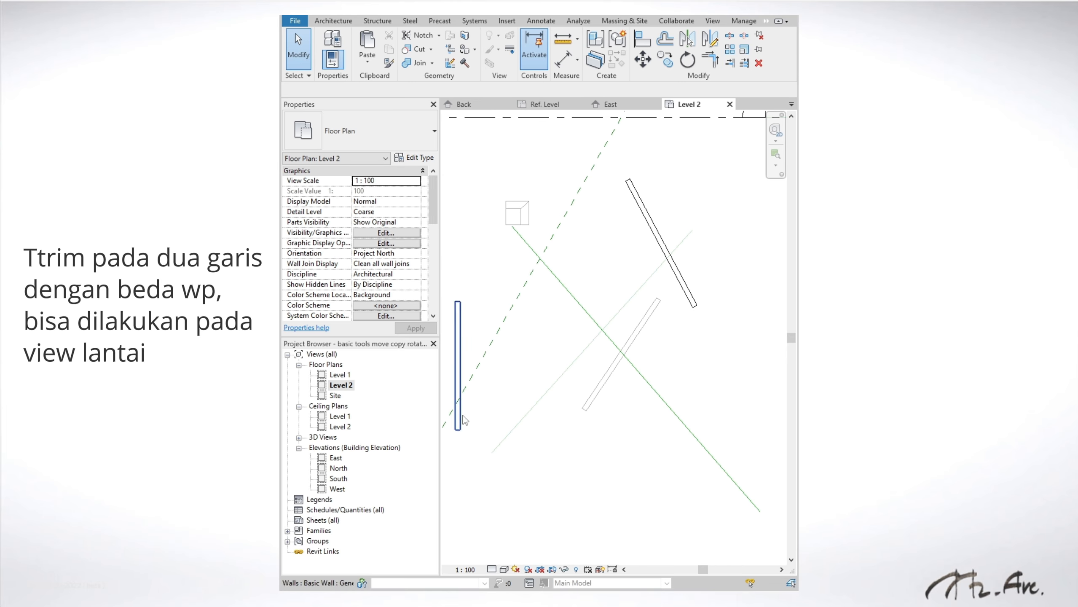
scroll(626, 357, "down", 2)
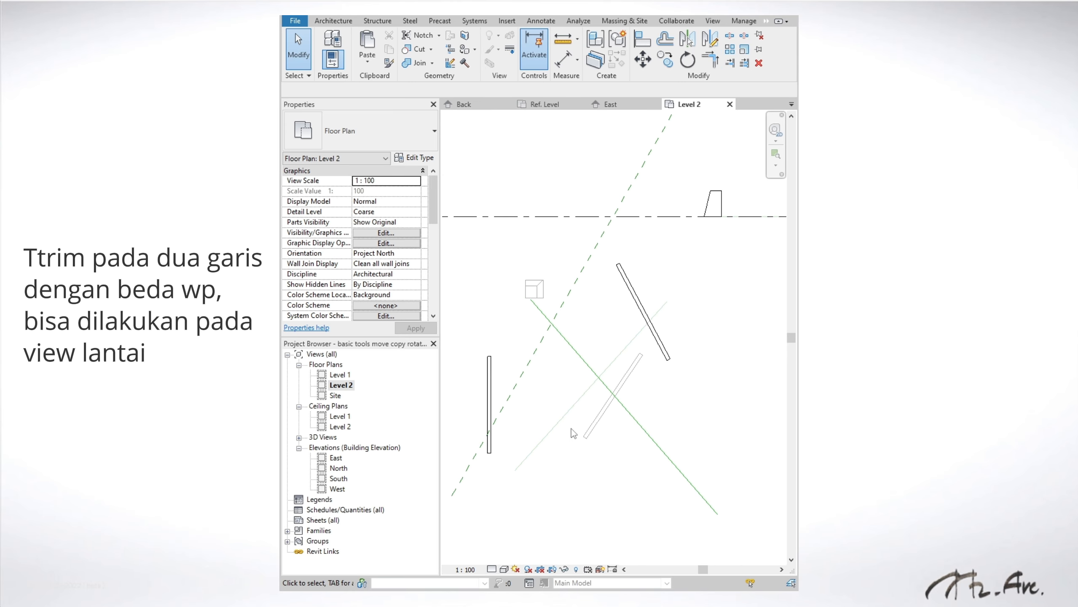
key("r")
left_click(582, 394)
left_click(592, 370)
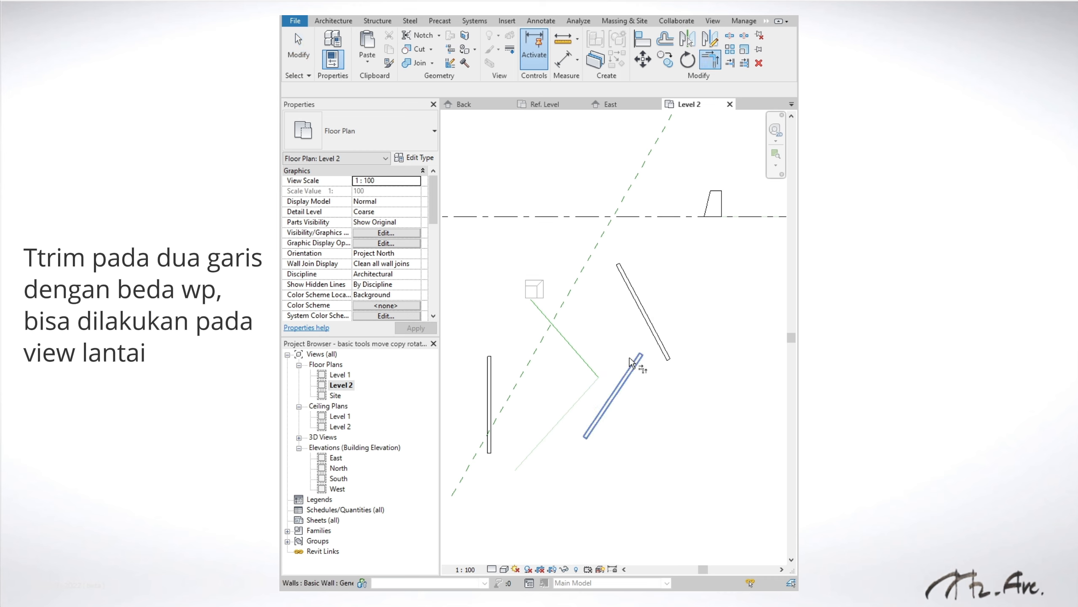
key("Escape")
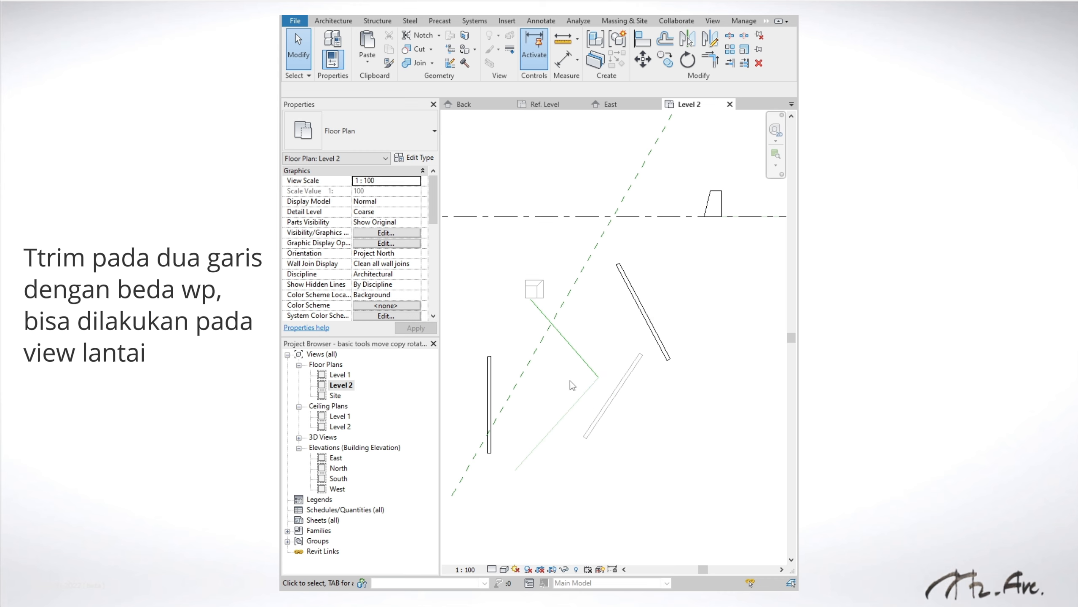
key("ctrl+z")
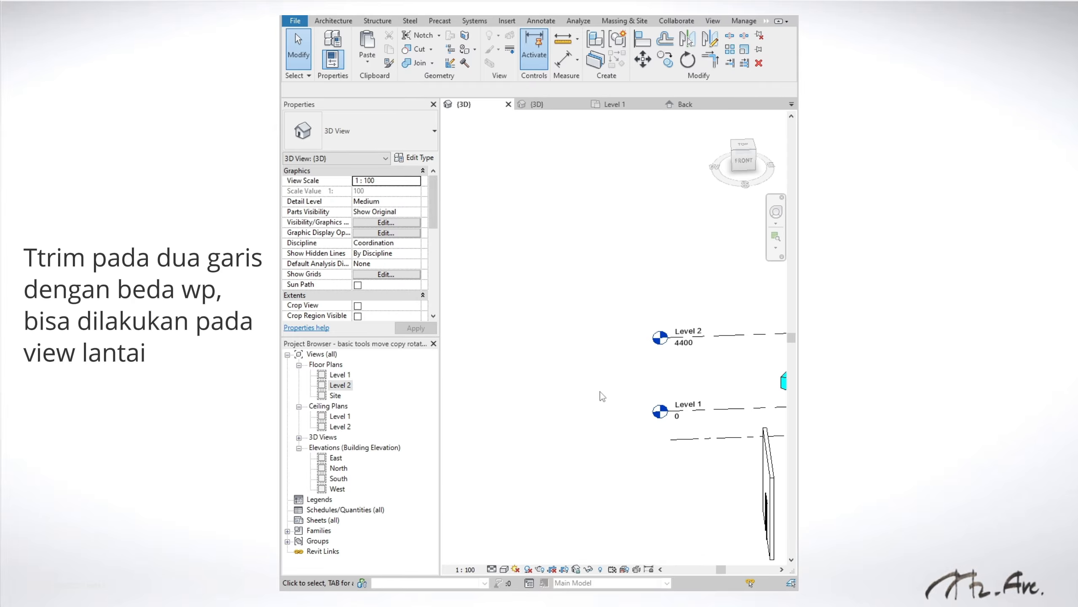
middle_click_drag(603, 397, 568, 413, "shift")
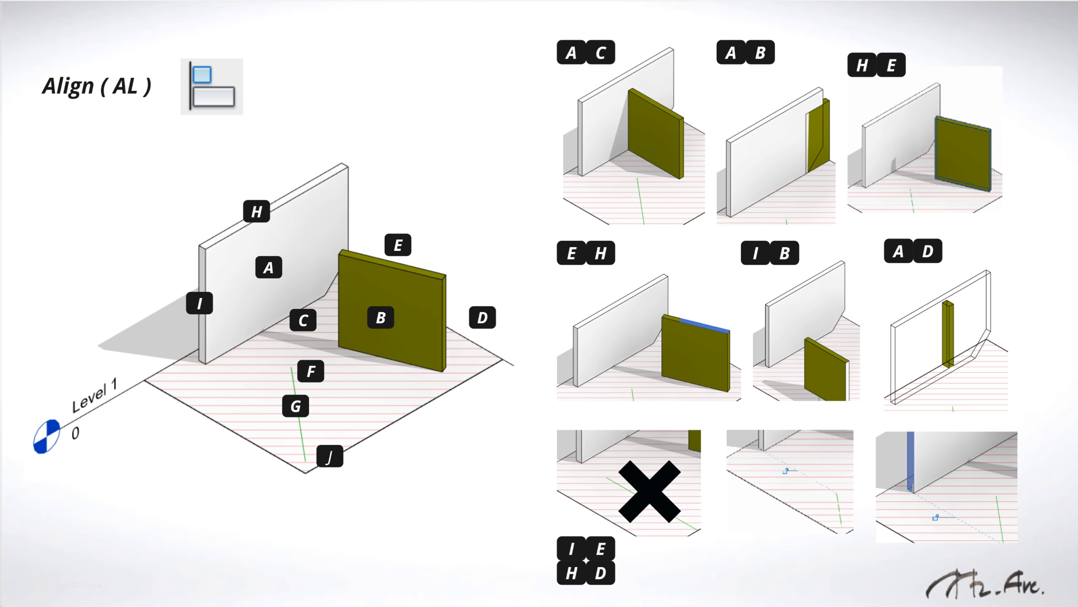